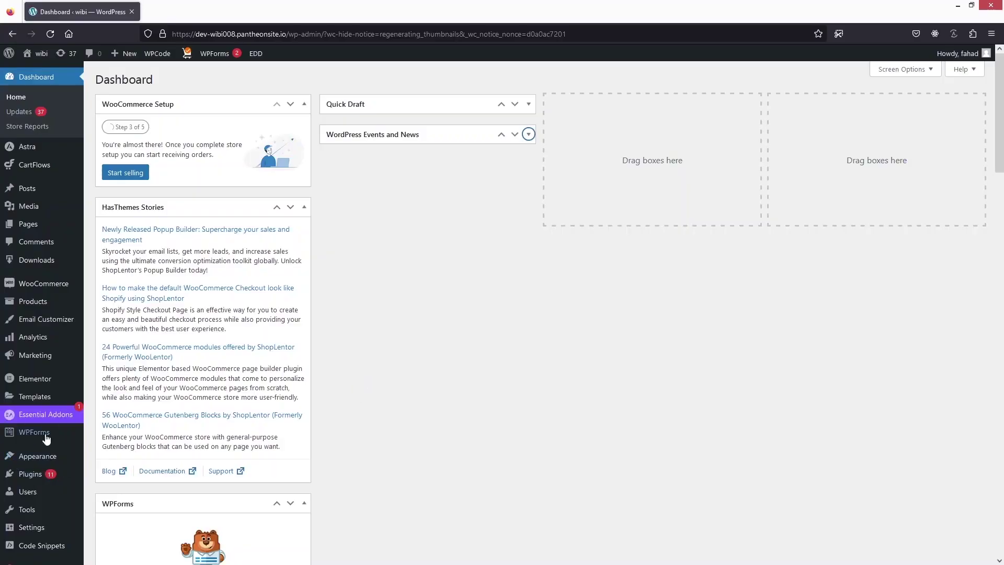
Go to the Add New Plugin page from the Plugins menu
mouse_move(43, 438)
mouse_move(46, 479)
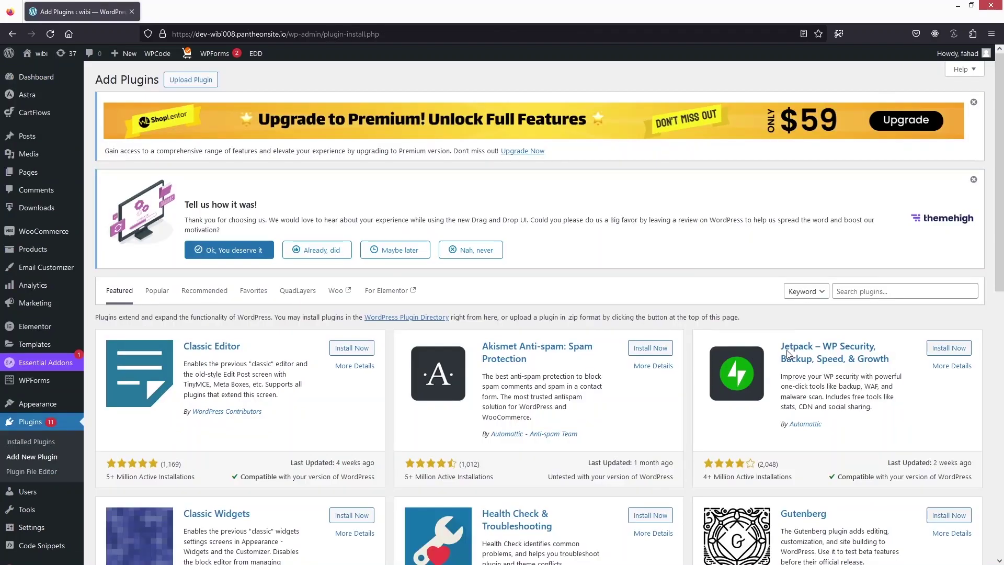
Search plugins for 'Wpform' and update Contact Form by WPForms
click(891, 291)
text(Wpform)
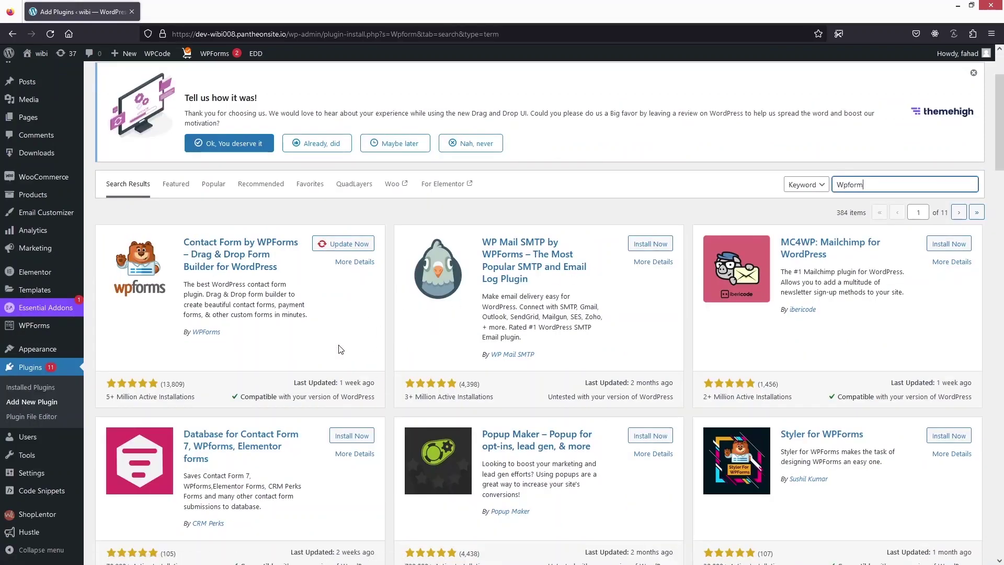
click(331, 247)
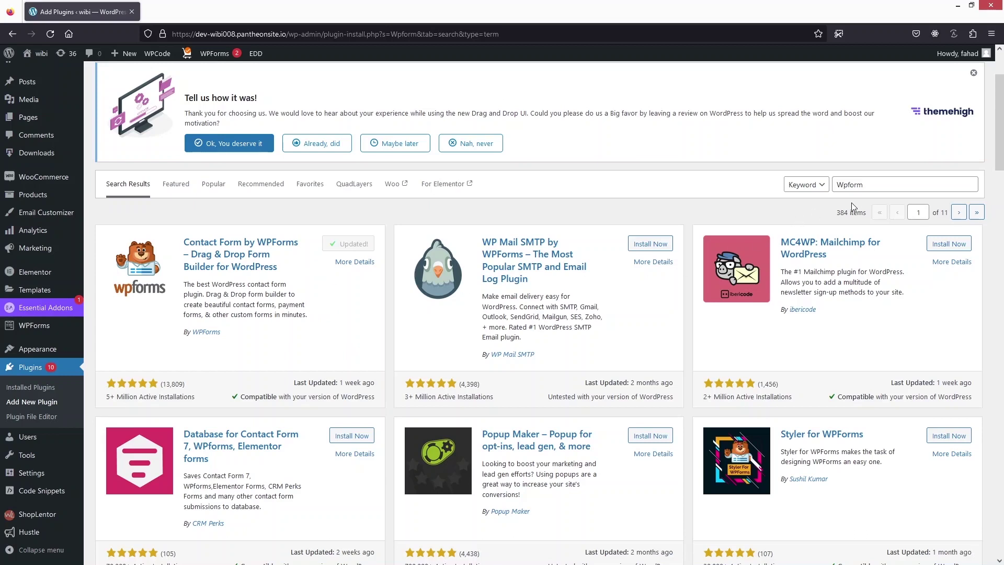
Search plugins for 'essential' and update Essential Addons for Elementor
double_click(869, 184)
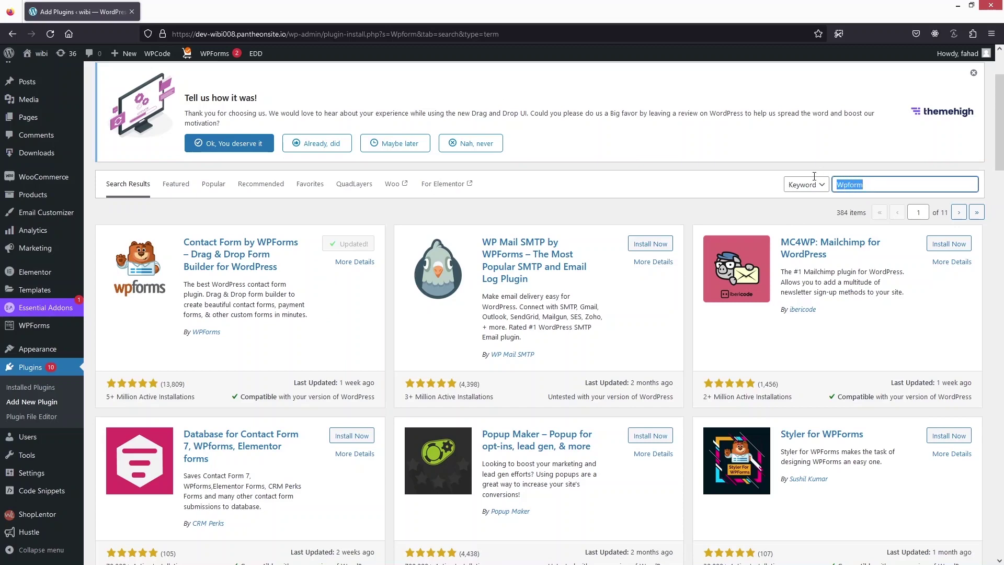
text(essential)
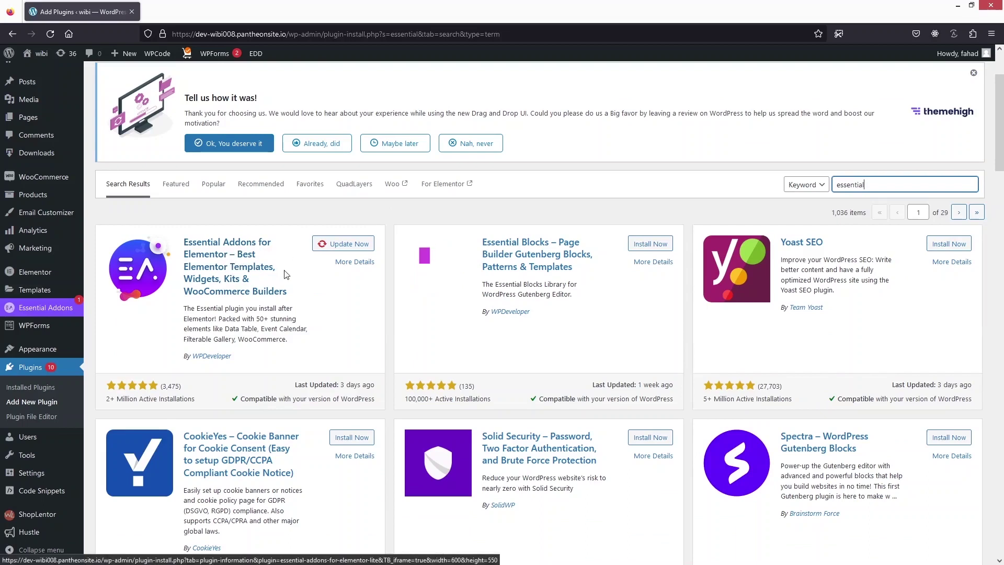
click(347, 244)
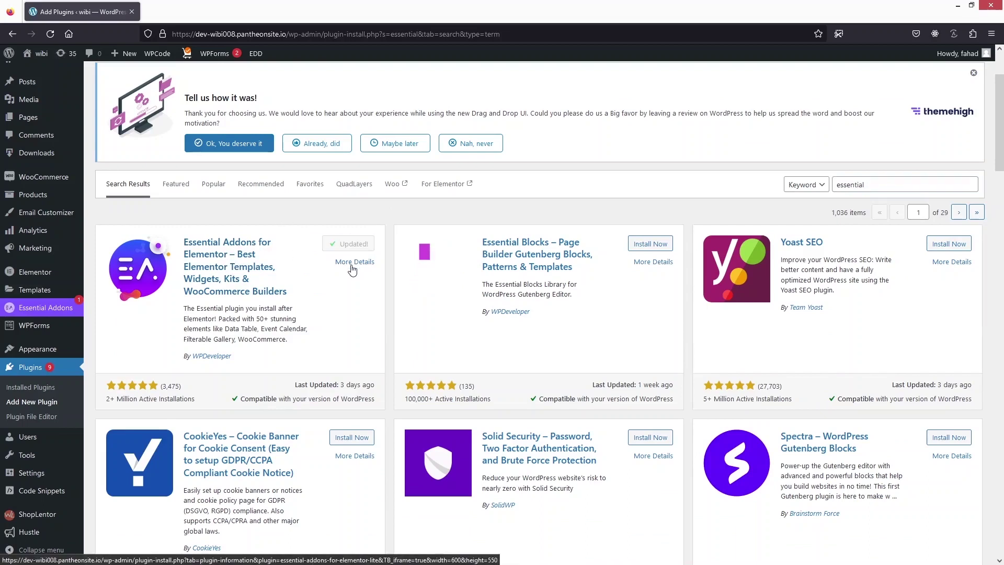
Review Installed Plugins to confirm WPForms Lite 1.8.8.3 and Essential Addons 5.9.18
click(29, 387)
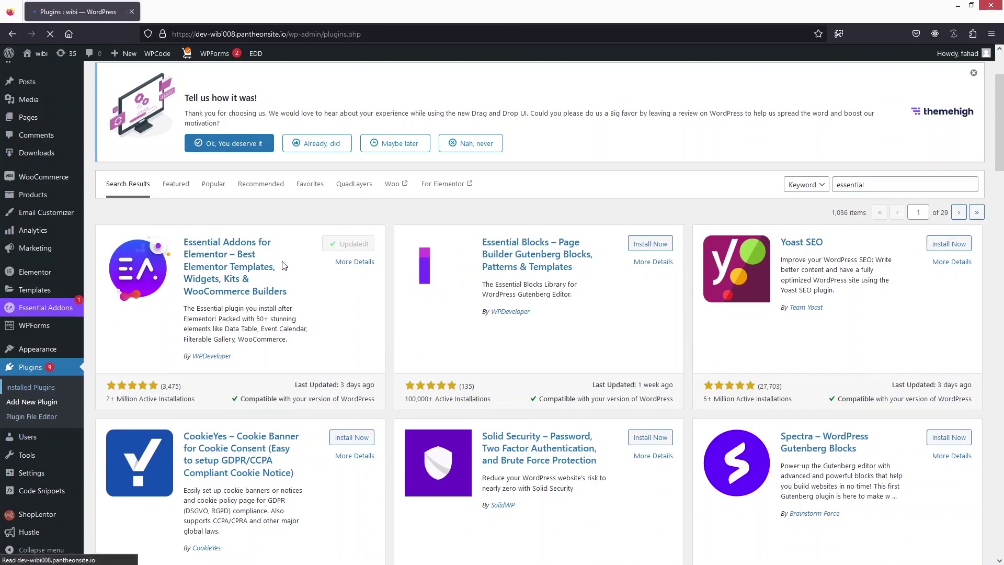
scroll(216, 403, down, 3)
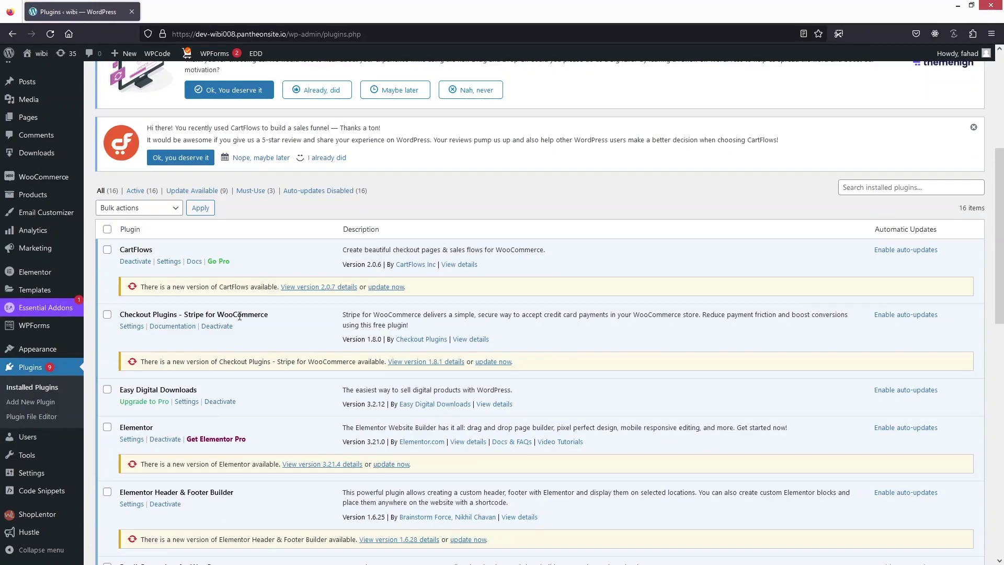
scroll(261, 337, down, 2)
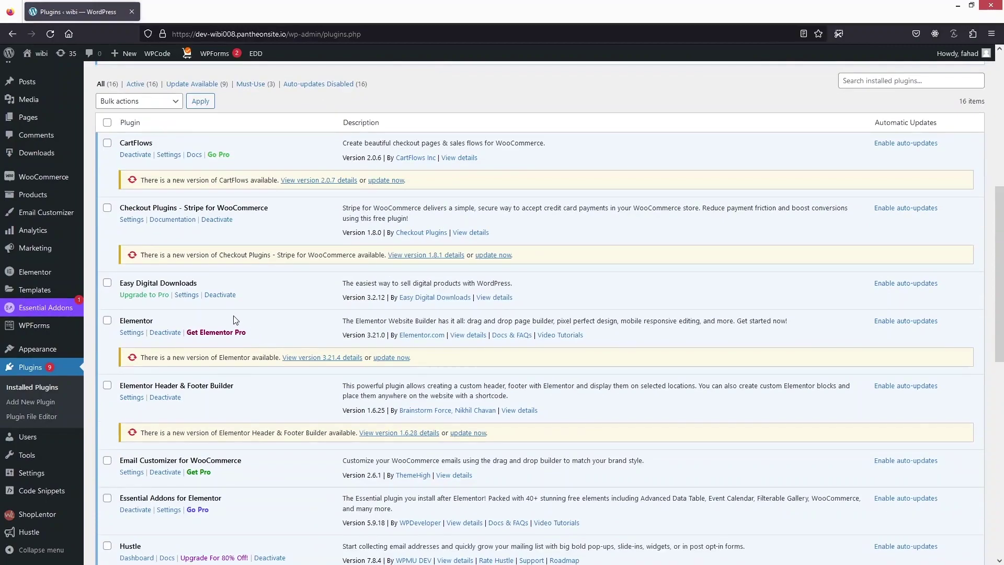
scroll(234, 320, down, 10)
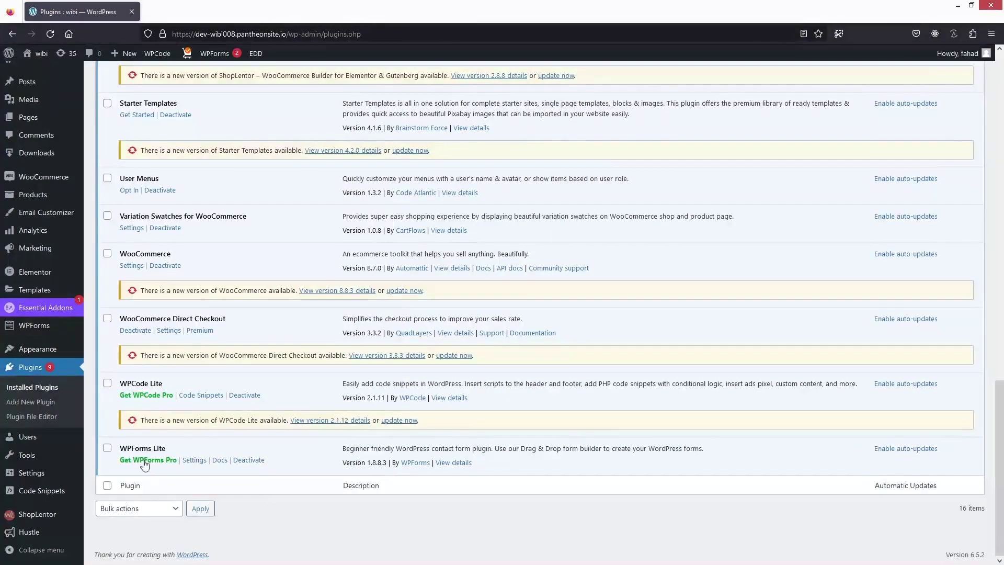
scroll(166, 256, up, 5)
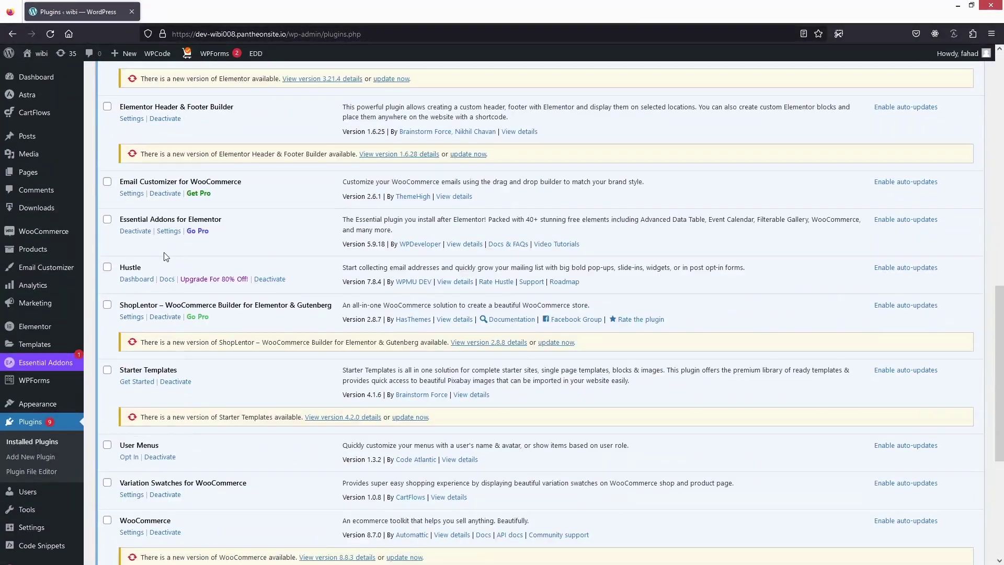
scroll(166, 257, up, 1)
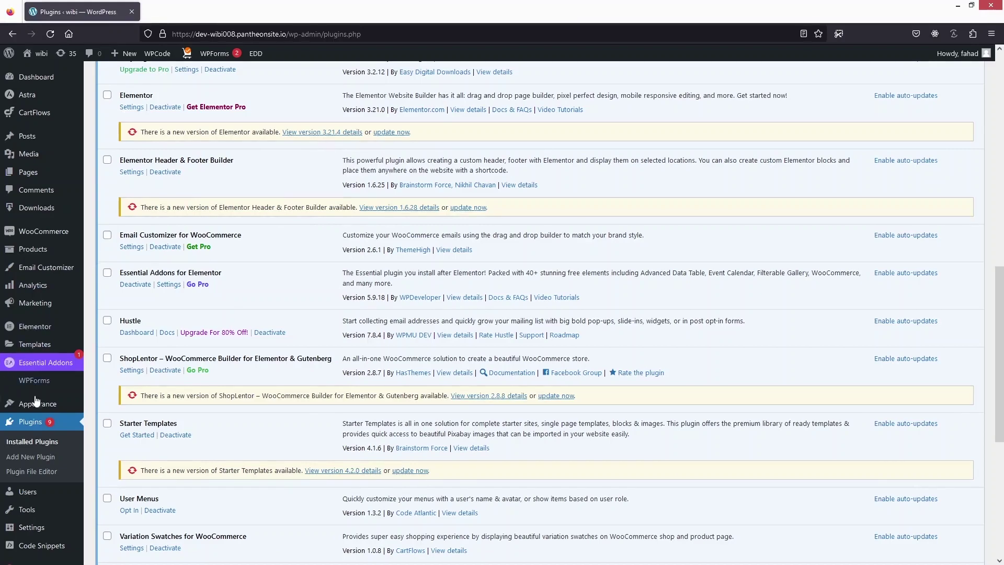
Go to the WPForms forms overview and dismiss the What's New announcement
click(52, 384)
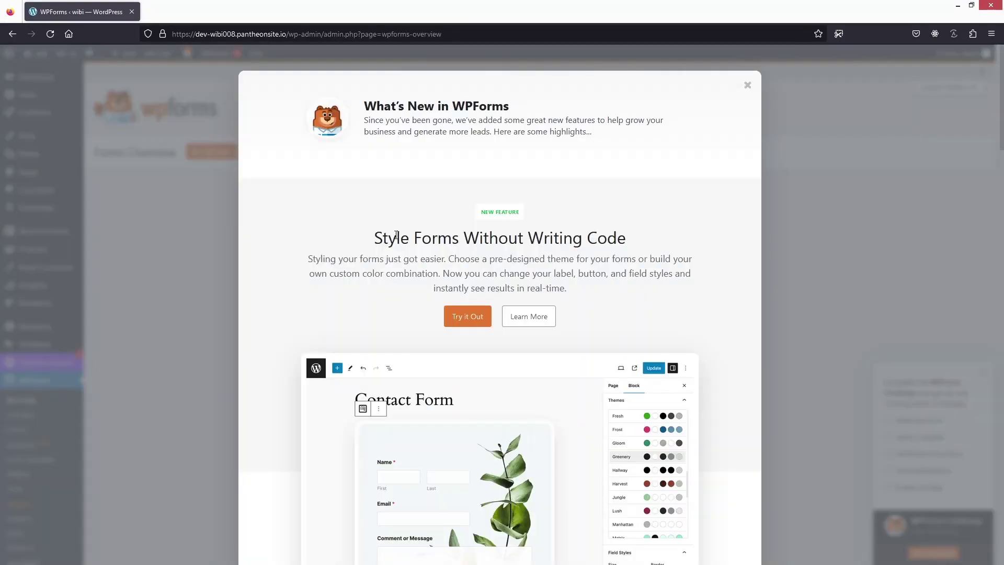
scroll(396, 235, down, 7)
scroll(724, 99, up, 7)
click(748, 86)
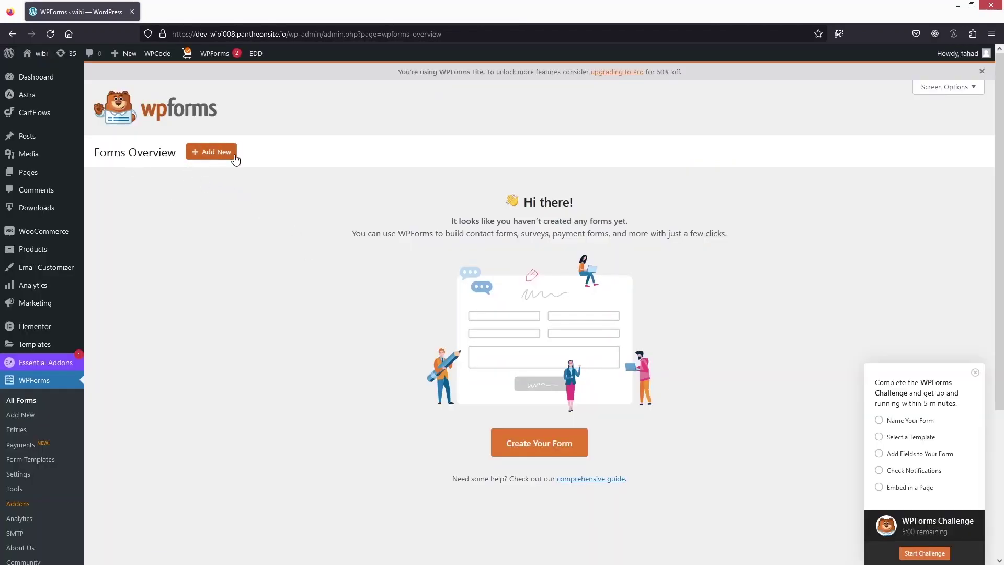
Add a new form using the Simple Contact Form template
click(234, 158)
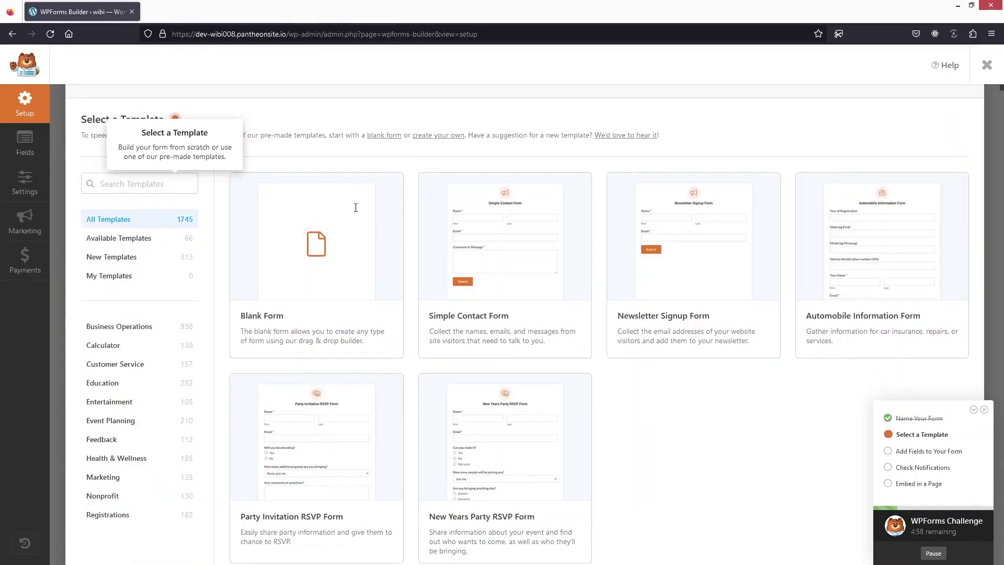
scroll(366, 226, down, 2)
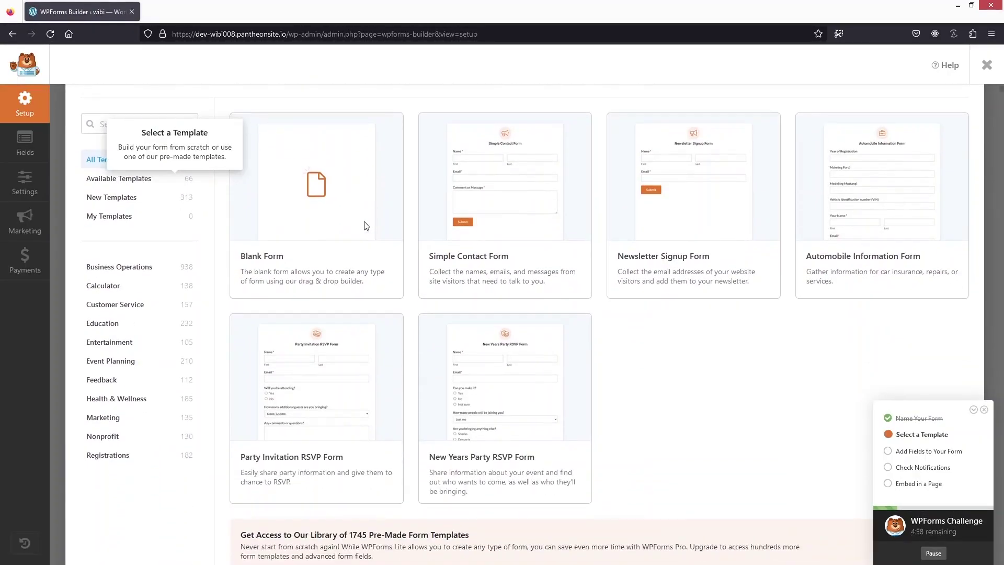
mouse_move(288, 215)
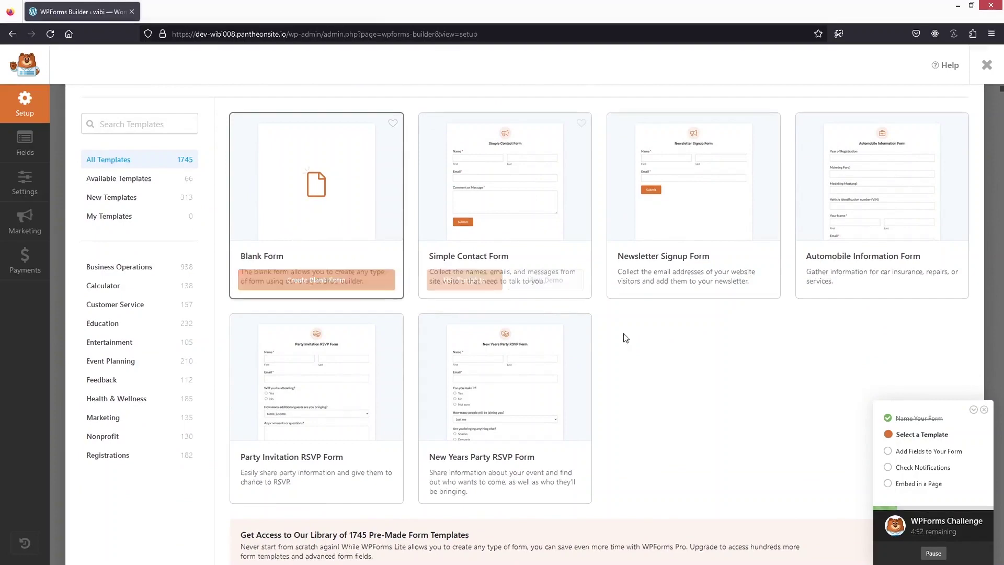
scroll(706, 365, up, 2)
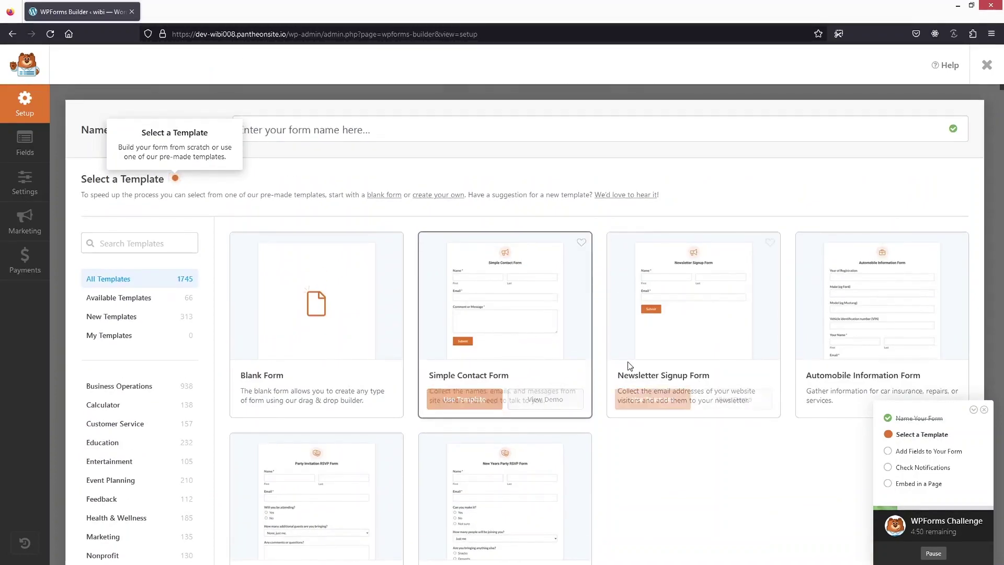
scroll(752, 257, down, 2)
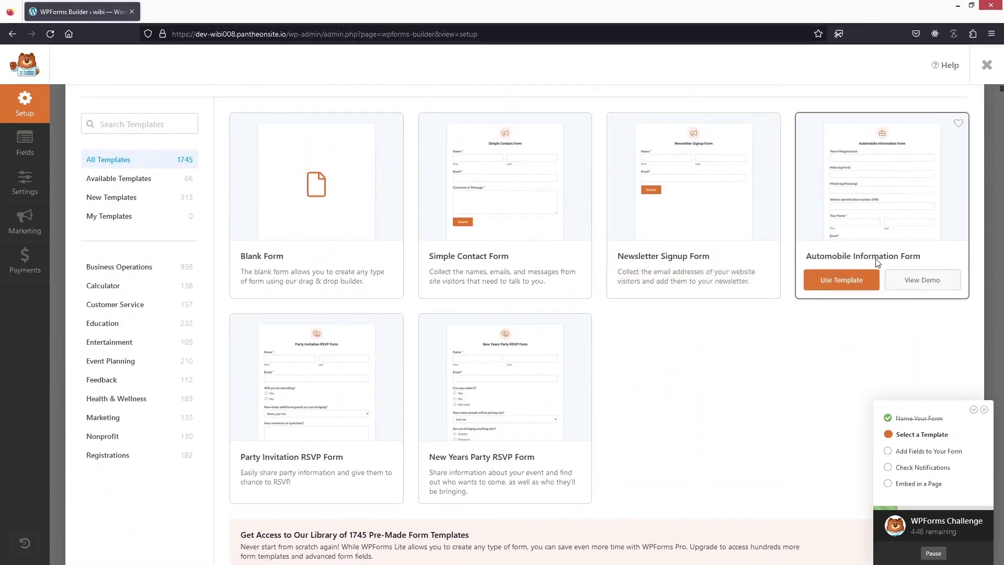
scroll(269, 393, down, 4)
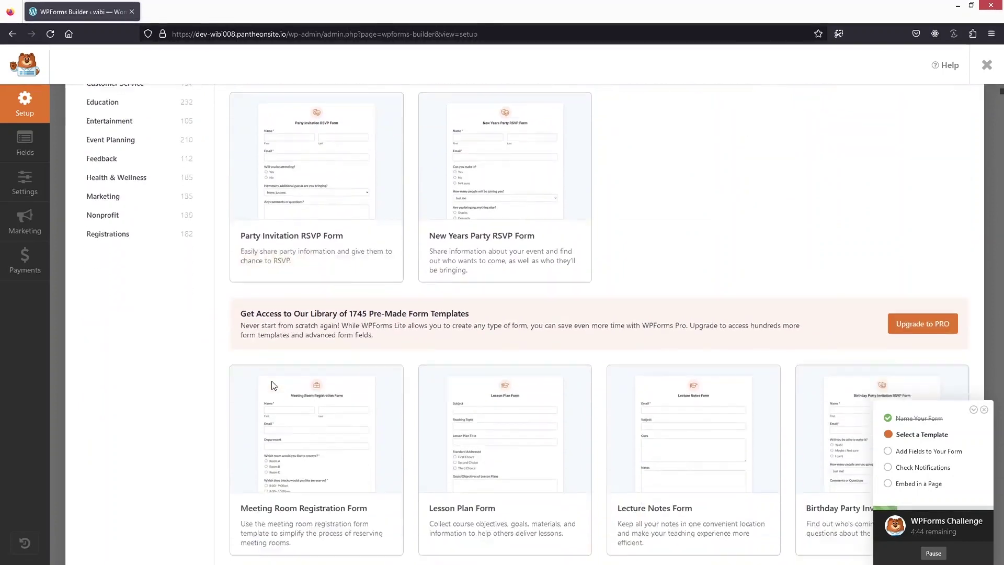
scroll(272, 385, down, 5)
scroll(273, 381, up, 12)
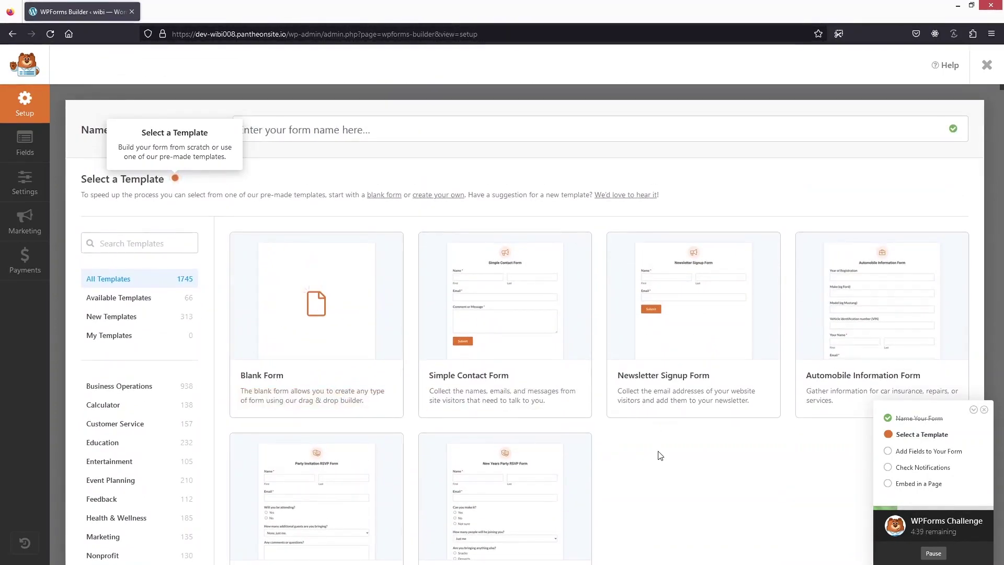
mouse_move(473, 310)
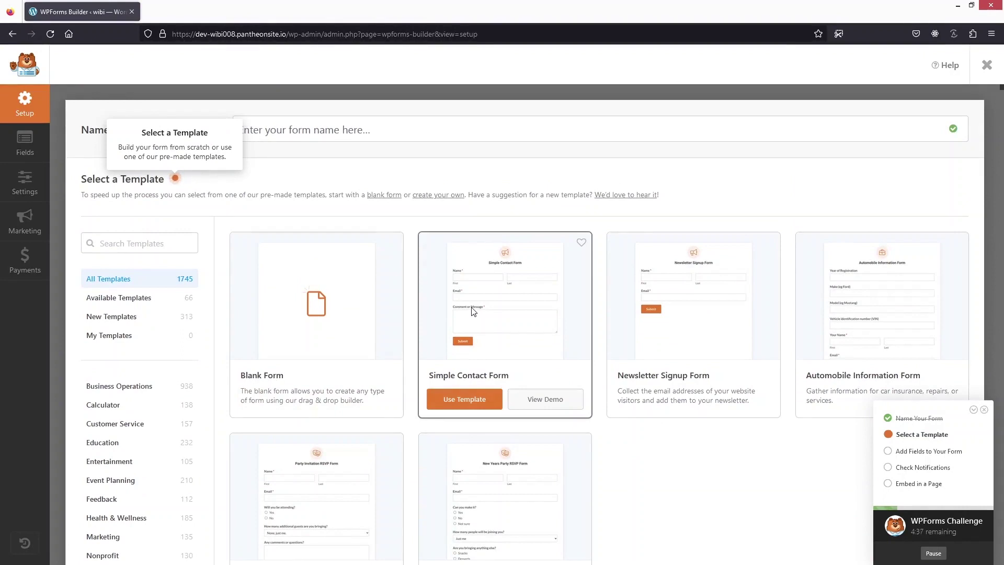
click(482, 408)
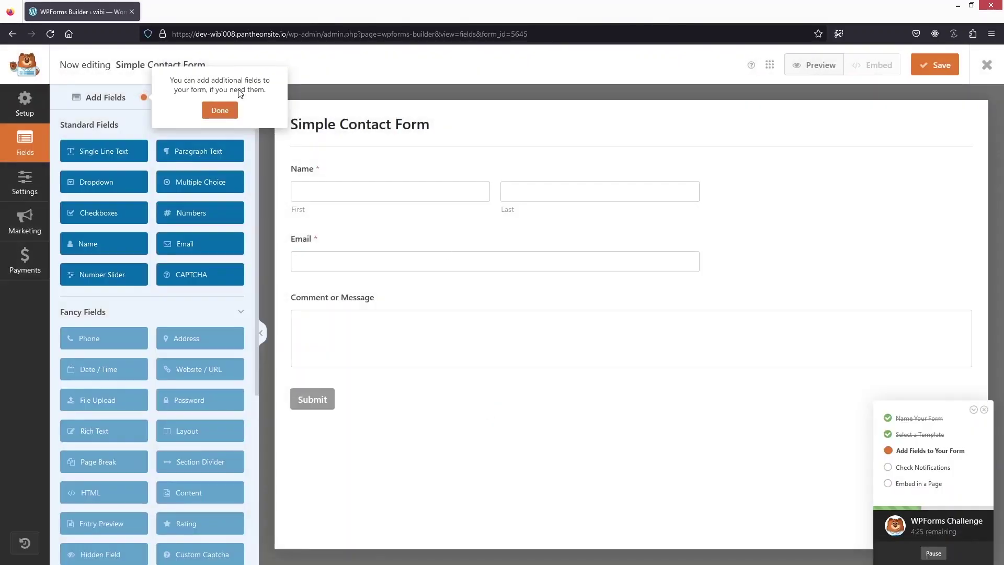
Relabel the 'Comment or Message' field to 'Message' and save the form
click(219, 111)
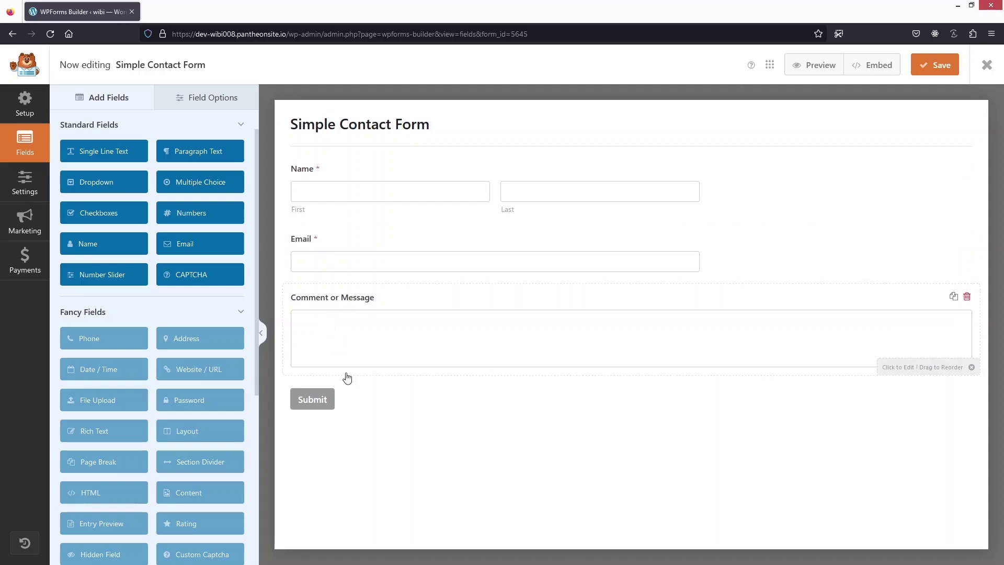
click(346, 313)
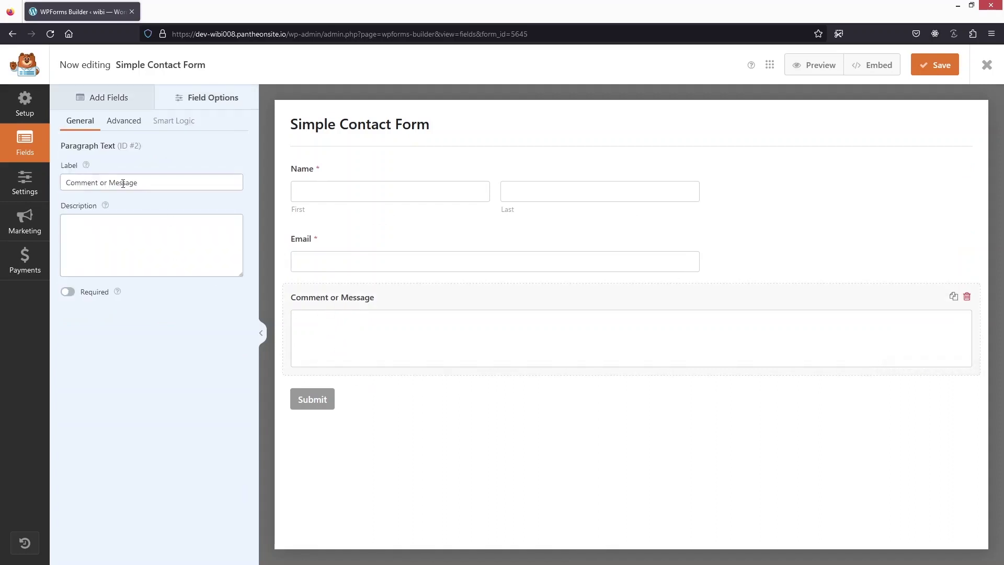
drag(109, 183, 66, 183)
key(BackSpace)
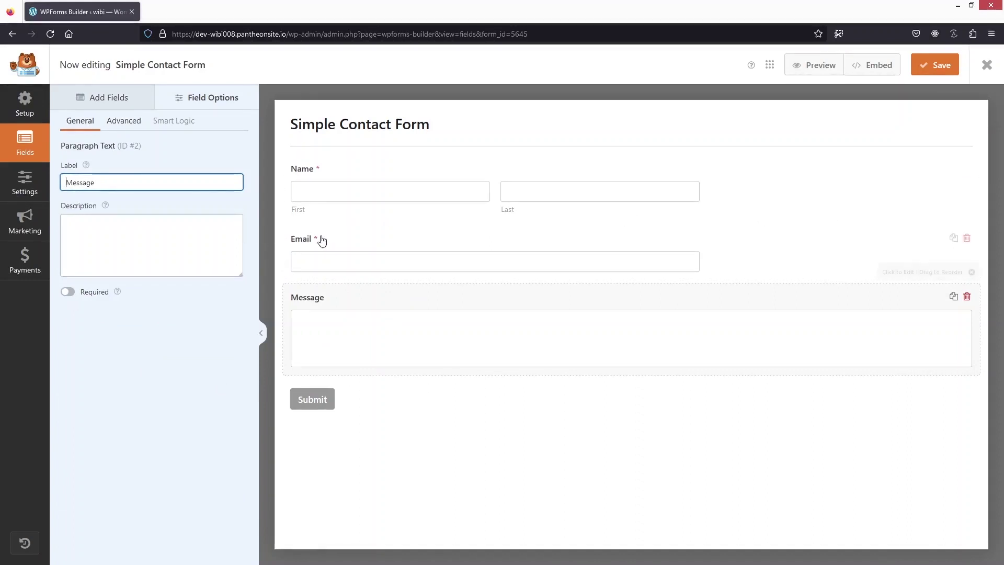
click(935, 64)
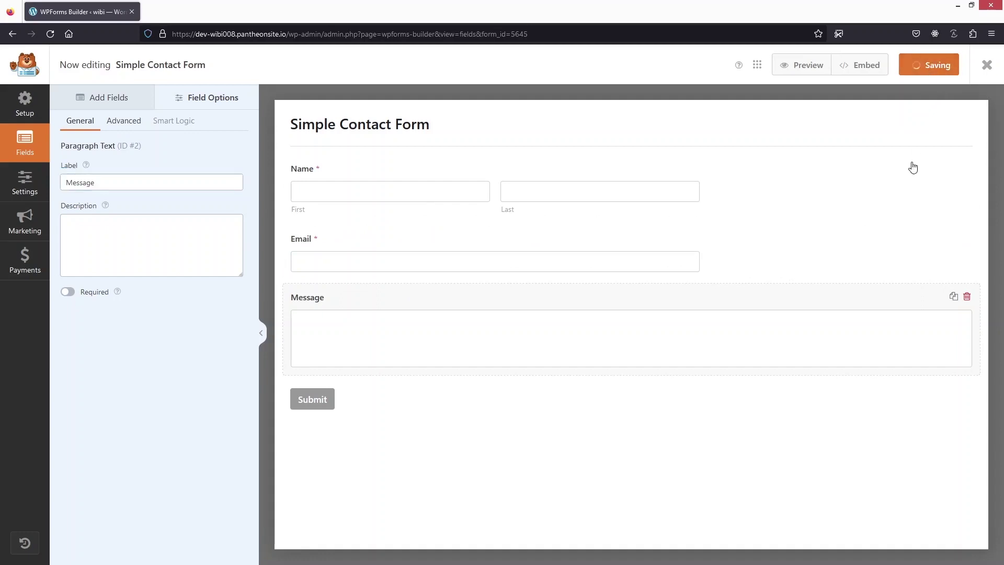
Close the form builder and select the Simple Contact Form shortcode in the forms overview
click(986, 67)
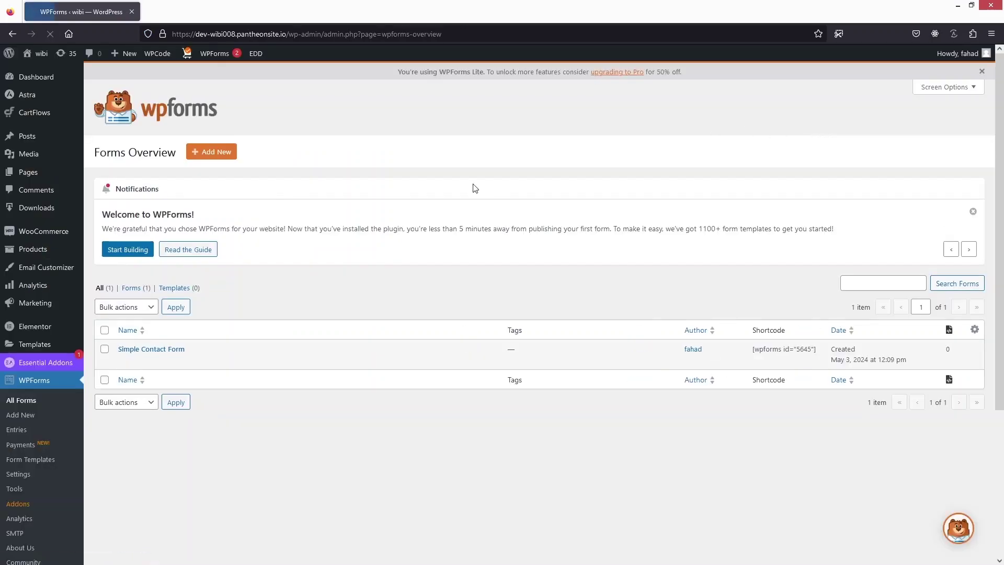
scroll(342, 321, down, 2)
scroll(223, 270, up, 2)
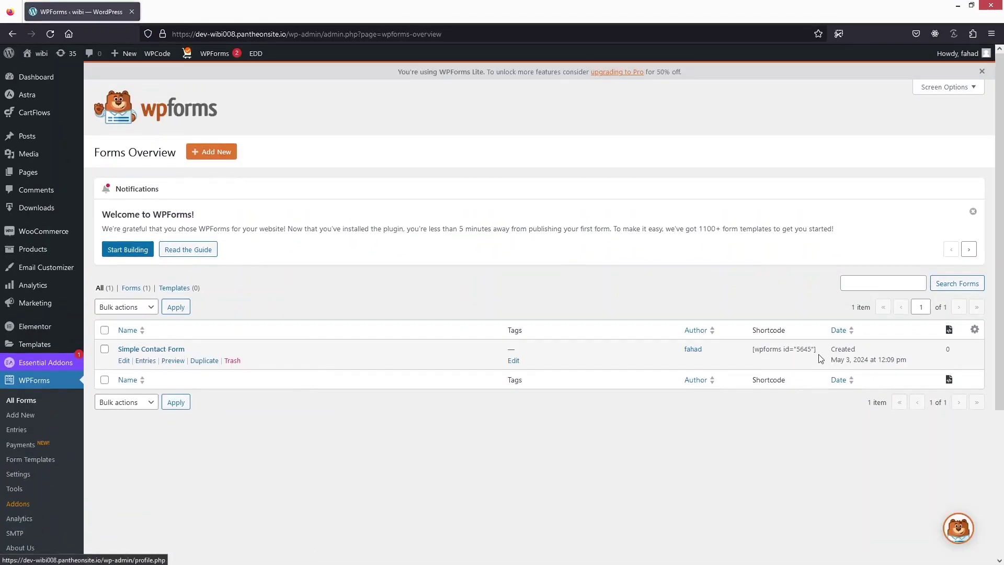
drag(752, 350, 828, 358)
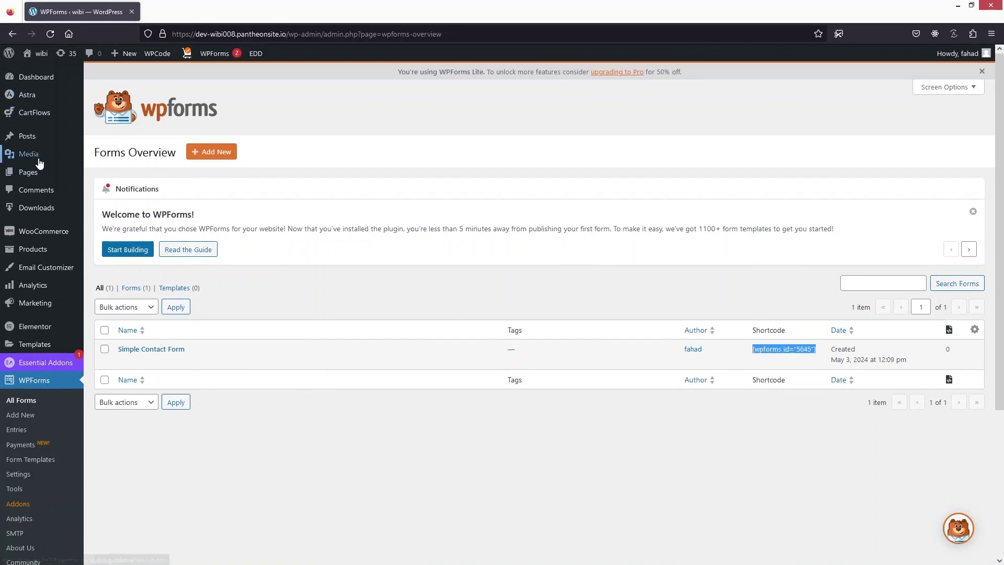
Bring up Pages > All Pages in a new browser tab and look over the page list
mouse_move(44, 174)
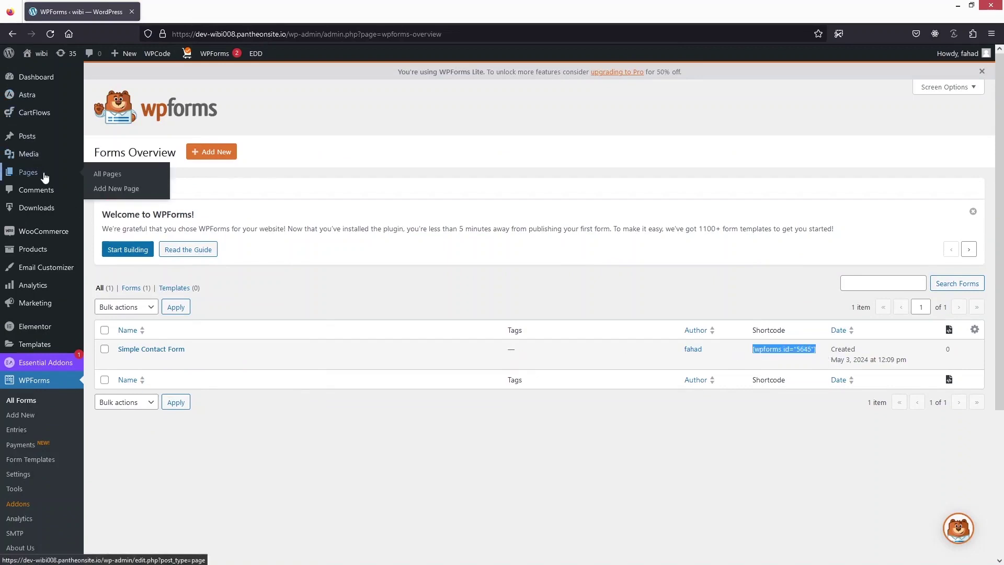
middle_click(111, 179)
scroll(360, 385, down, 2)
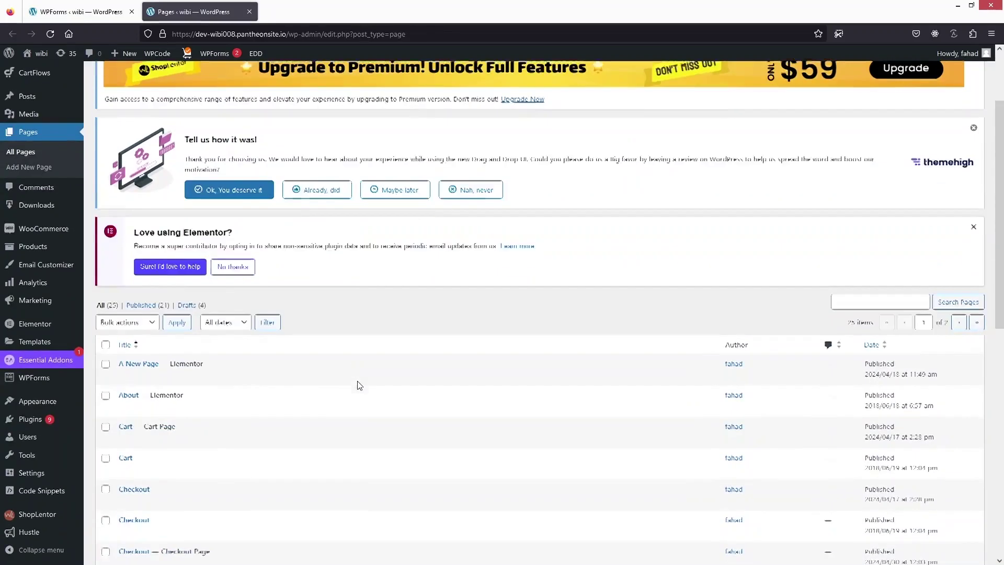
scroll(360, 385, down, 3)
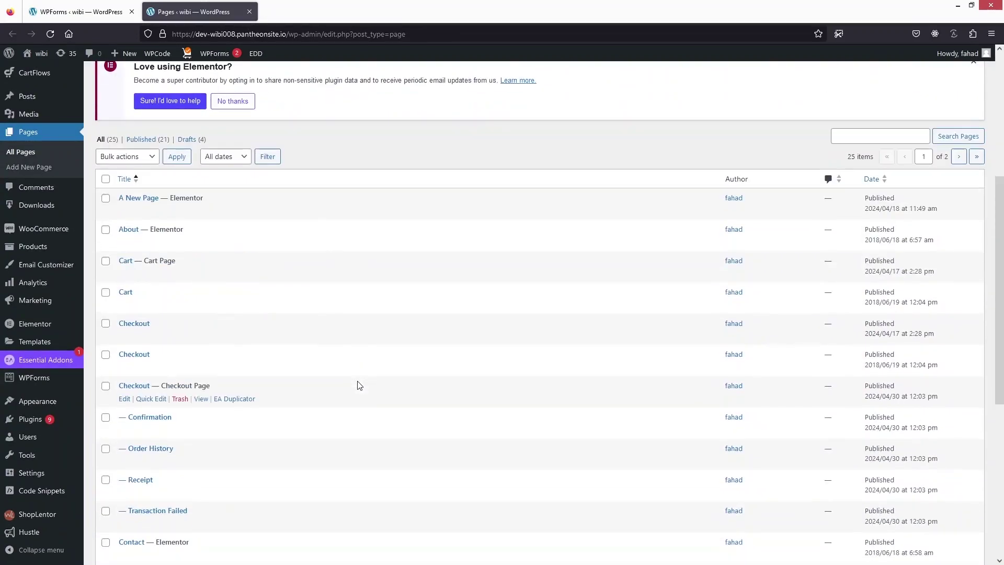
scroll(356, 384, up, 5)
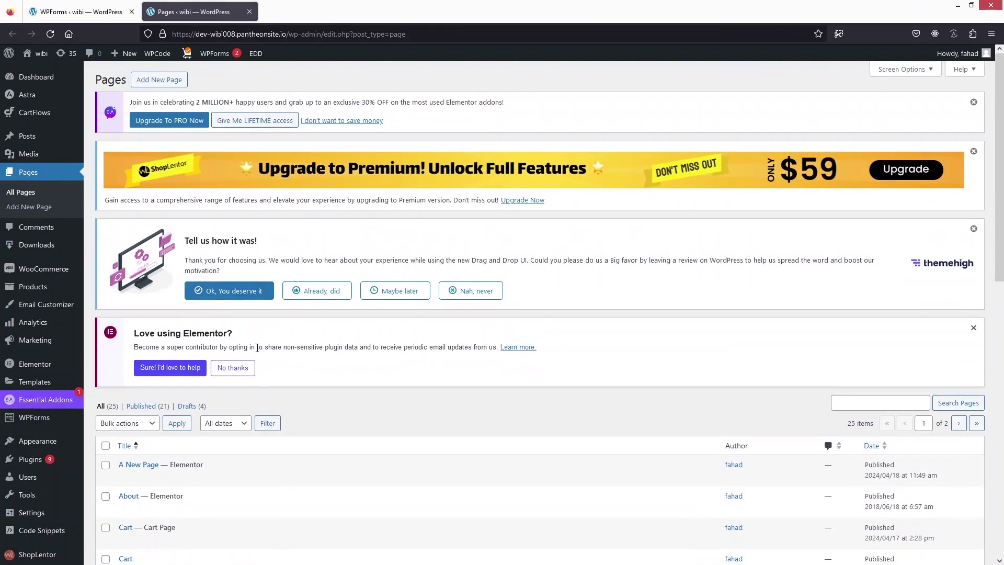
Create a new page titled 'Contact Us' and publish it
click(175, 82)
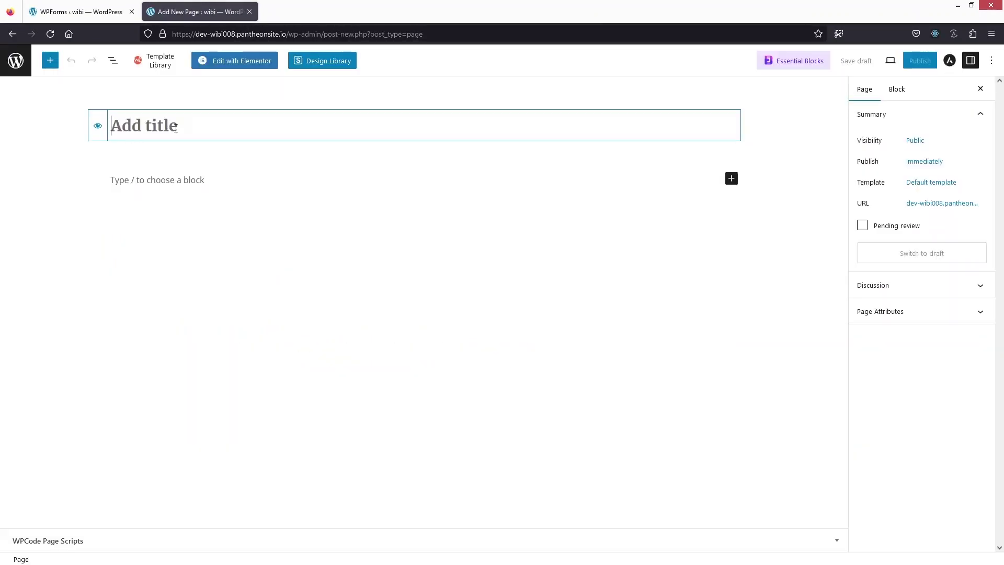
text(Contact Us)
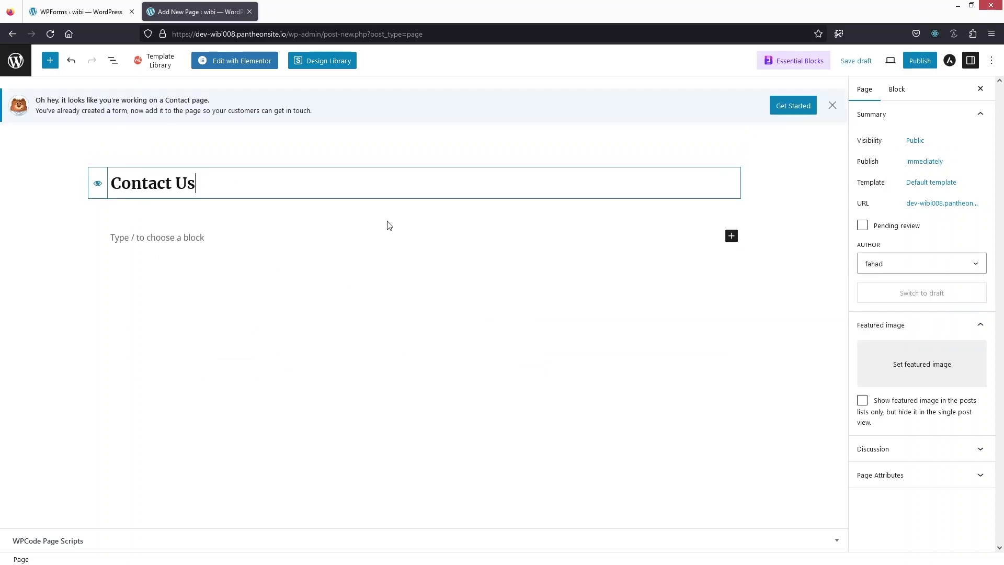
click(832, 106)
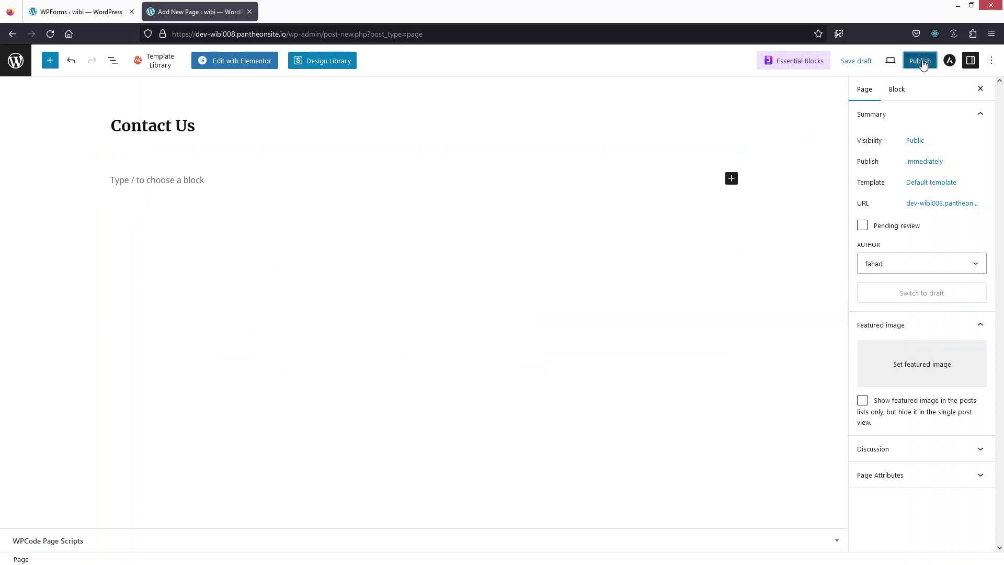
click(910, 61)
click(910, 61)
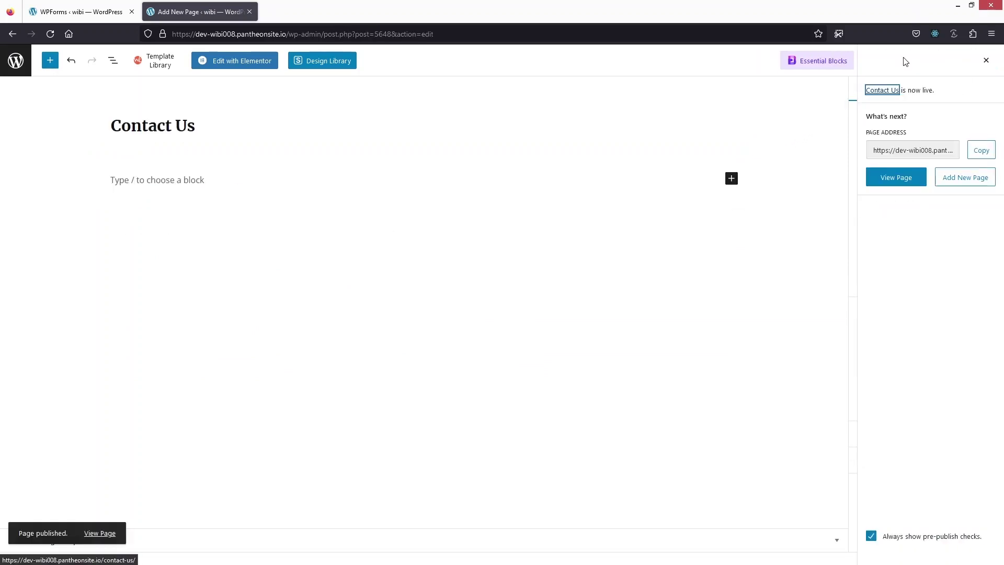
Edit Contact Us in Elementor and add a WPForms widget set to Simple Contact Form
click(229, 65)
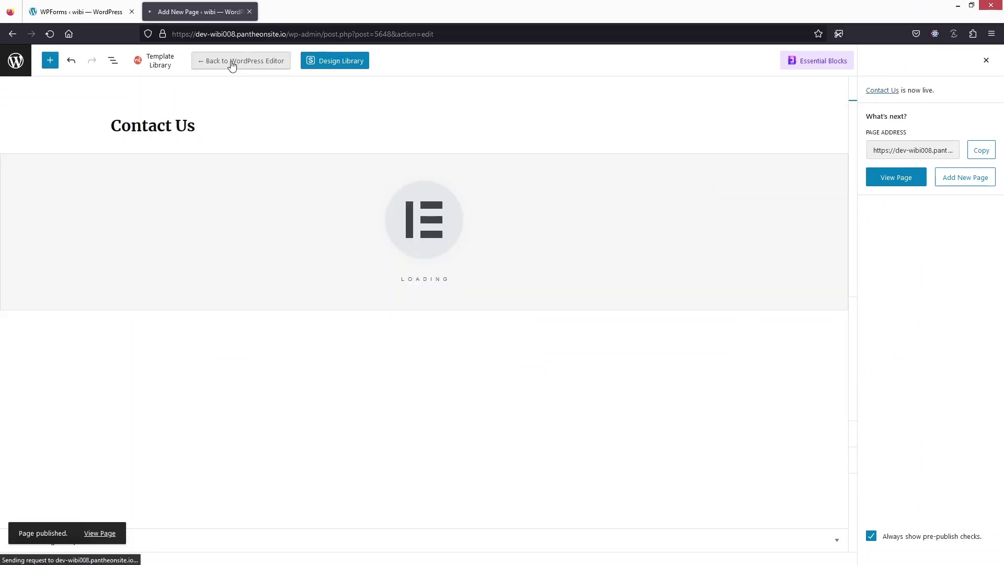
click(92, 103)
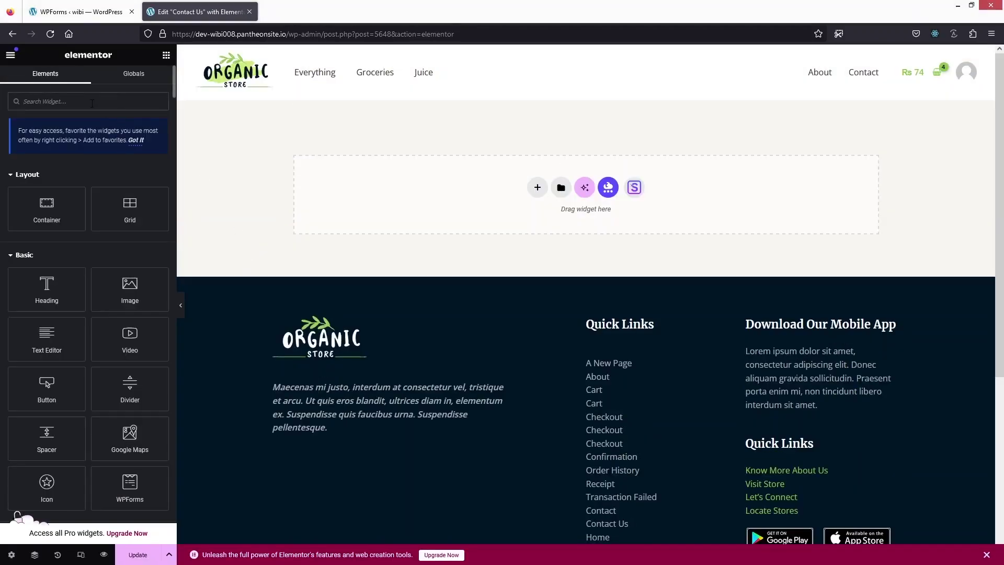
text(wpform)
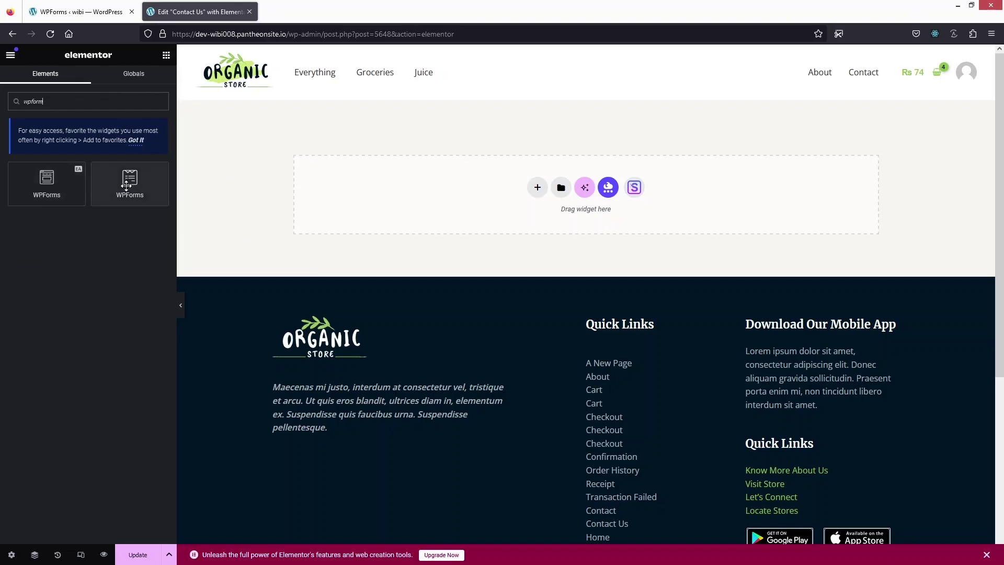
drag(124, 184, 510, 197)
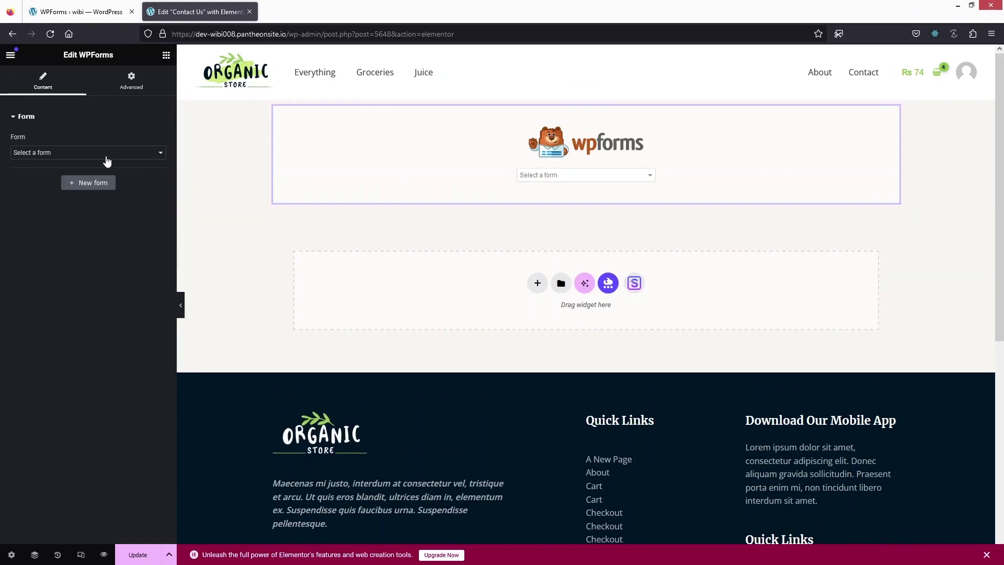
click(107, 157)
click(68, 177)
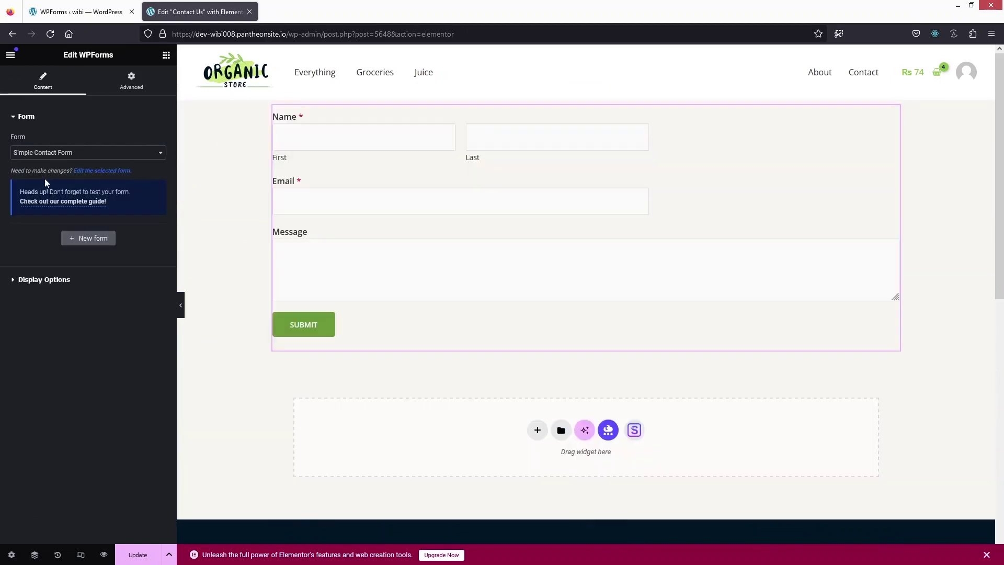
click(16, 280)
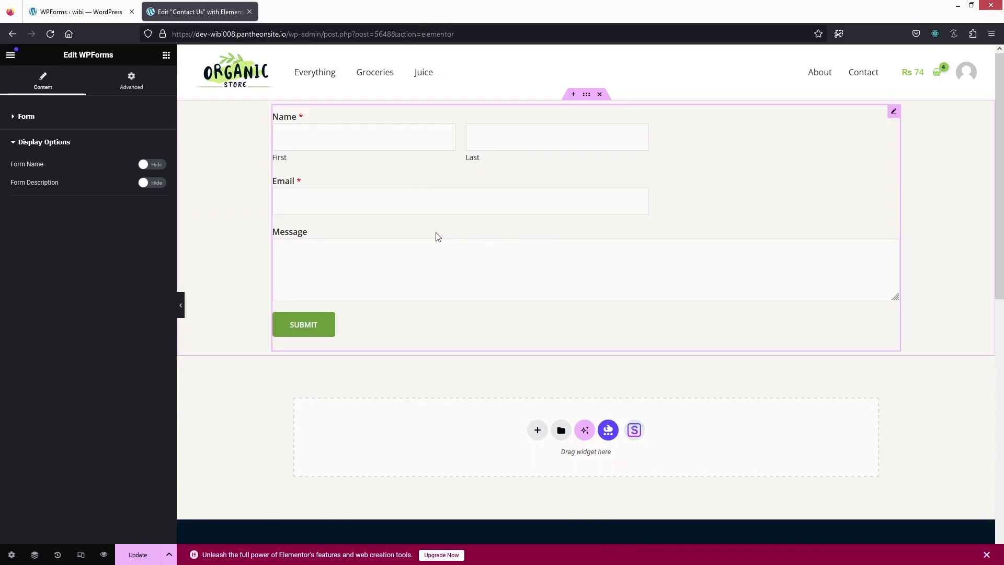
Replace the widget with the Essential Addons WPForms widget on Simple Contact Form, hiding title and description
right_click(887, 118)
click(896, 341)
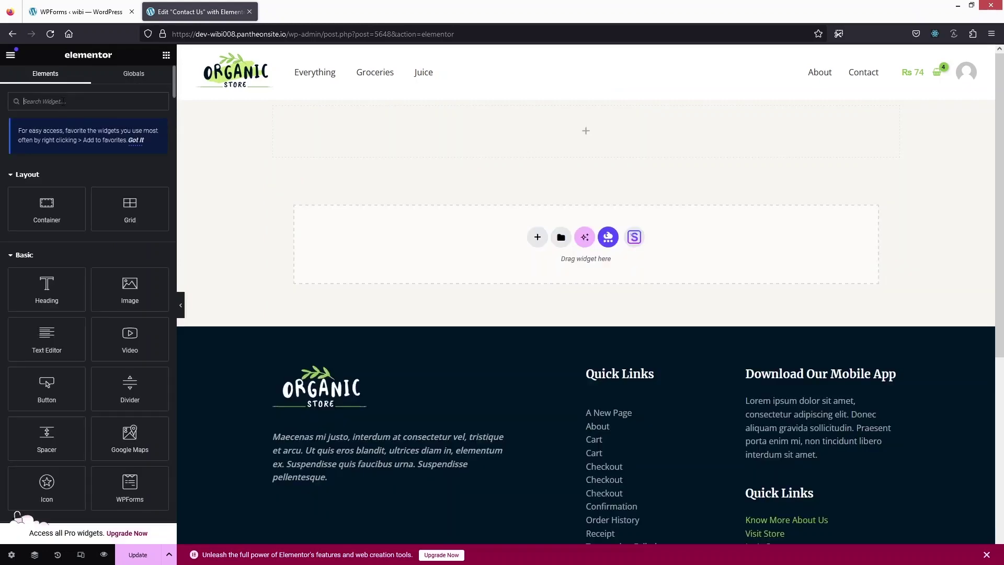
click(63, 101)
text(wpform)
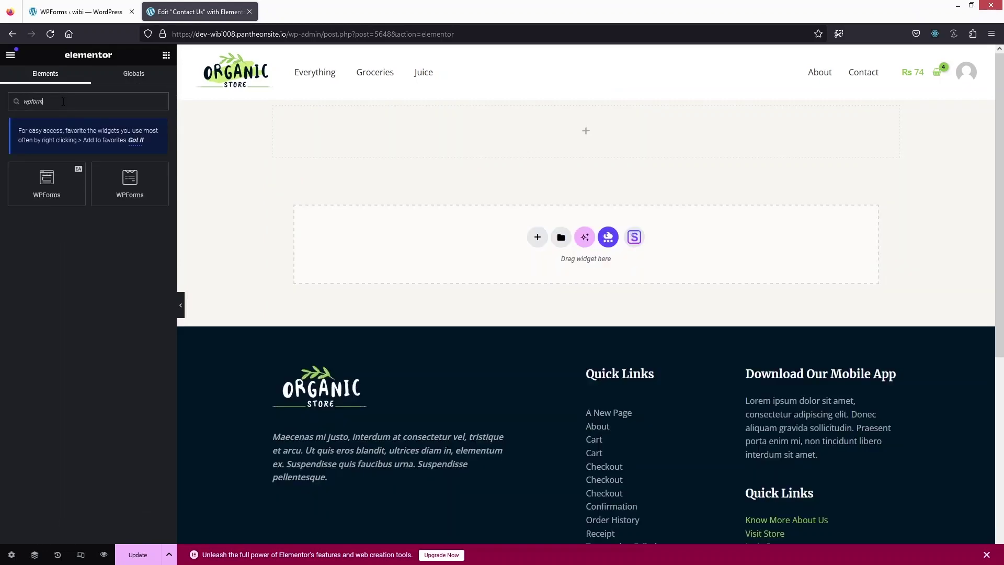
drag(46, 183, 607, 132)
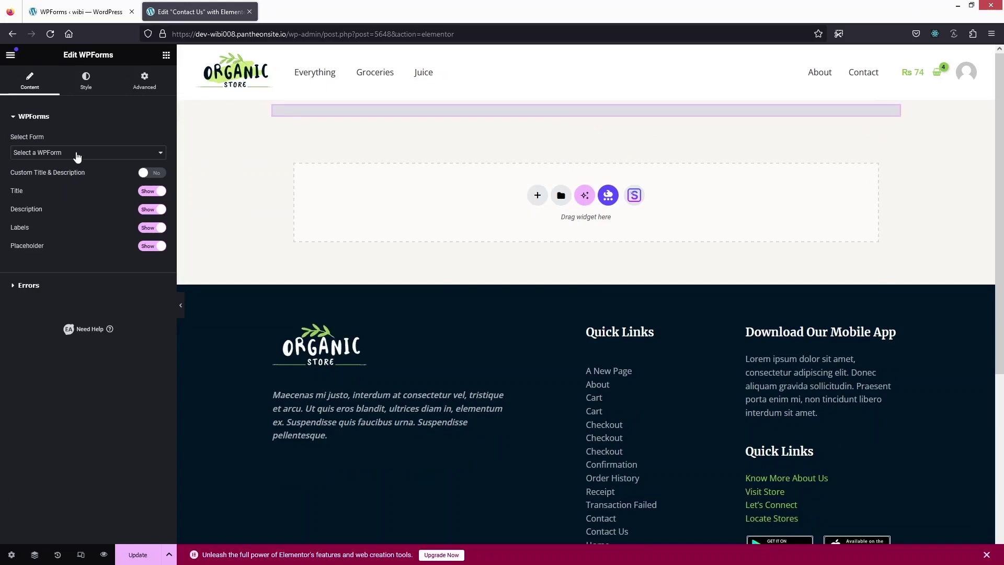
click(76, 157)
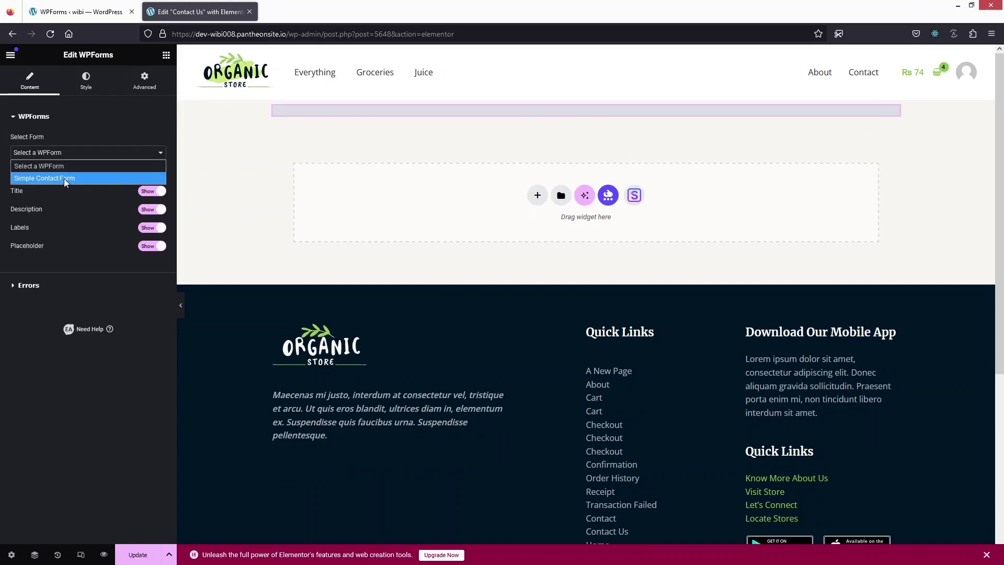
click(64, 179)
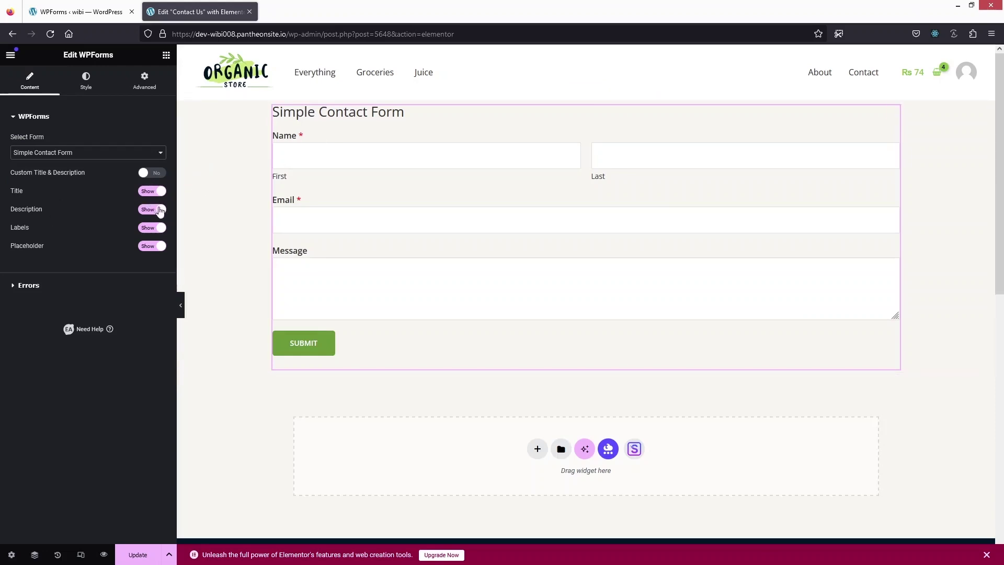
click(149, 194)
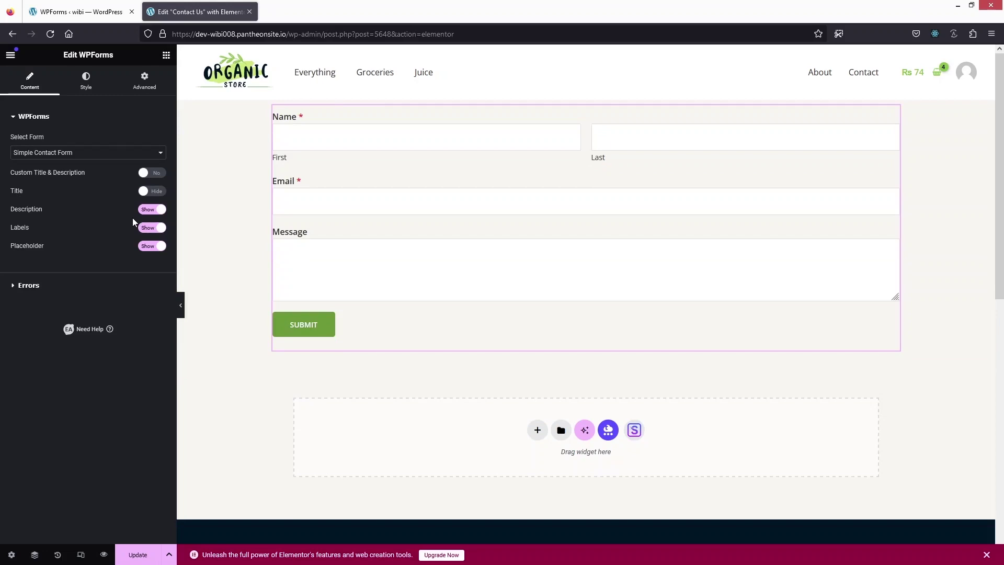
click(149, 211)
Leave Error Messages set to Show and switch to the widget's Style settings
click(9, 287)
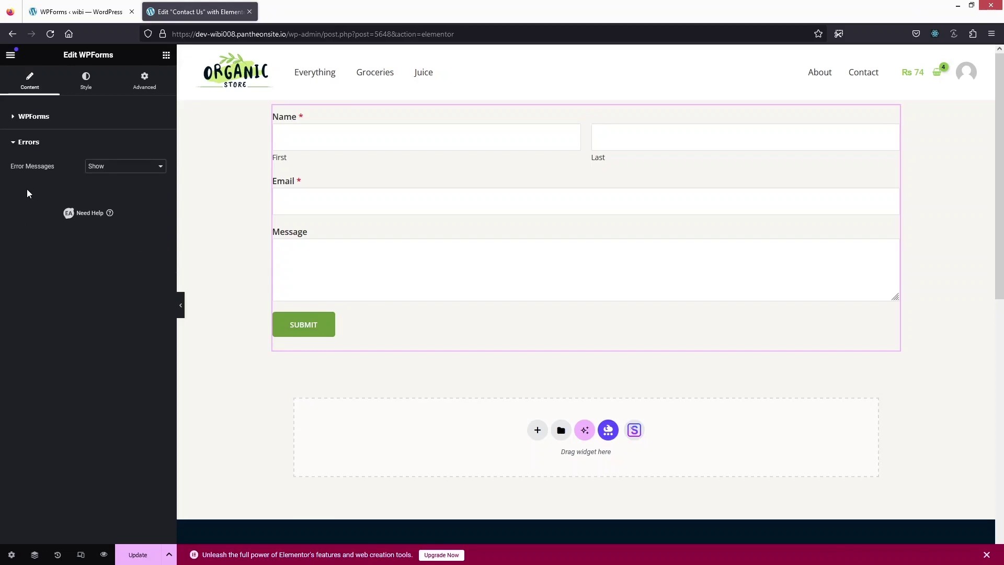
click(123, 171)
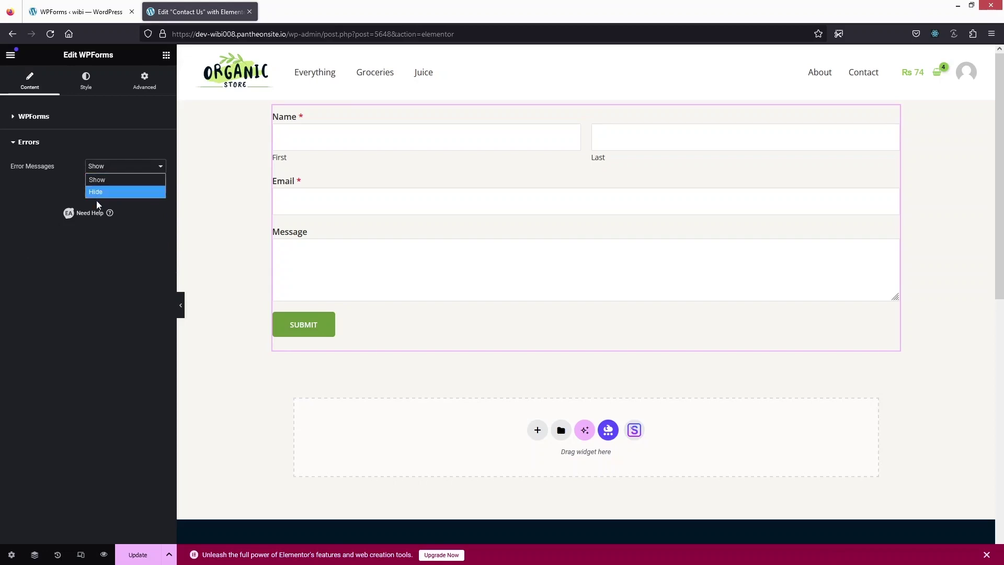
click(59, 191)
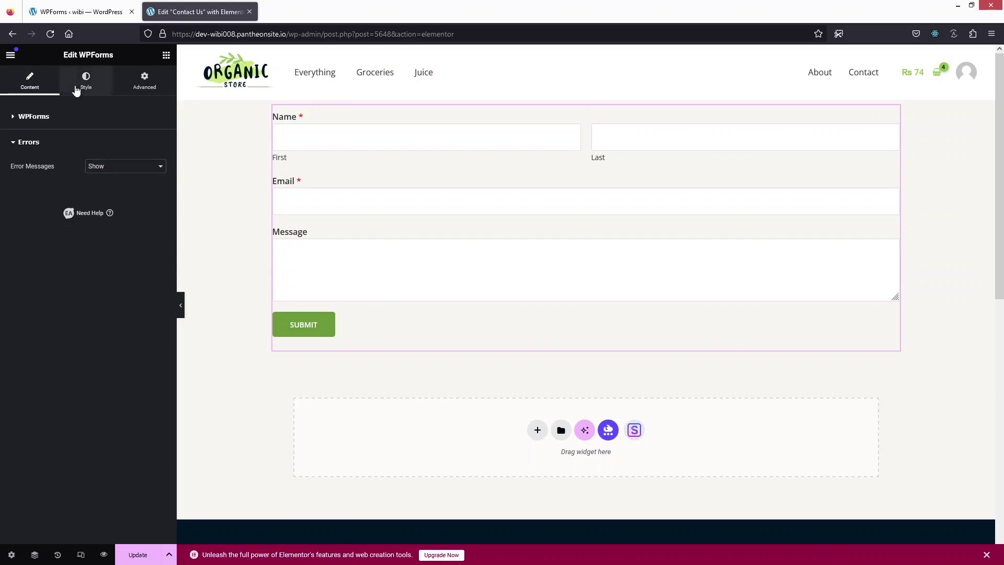
click(76, 90)
click(16, 116)
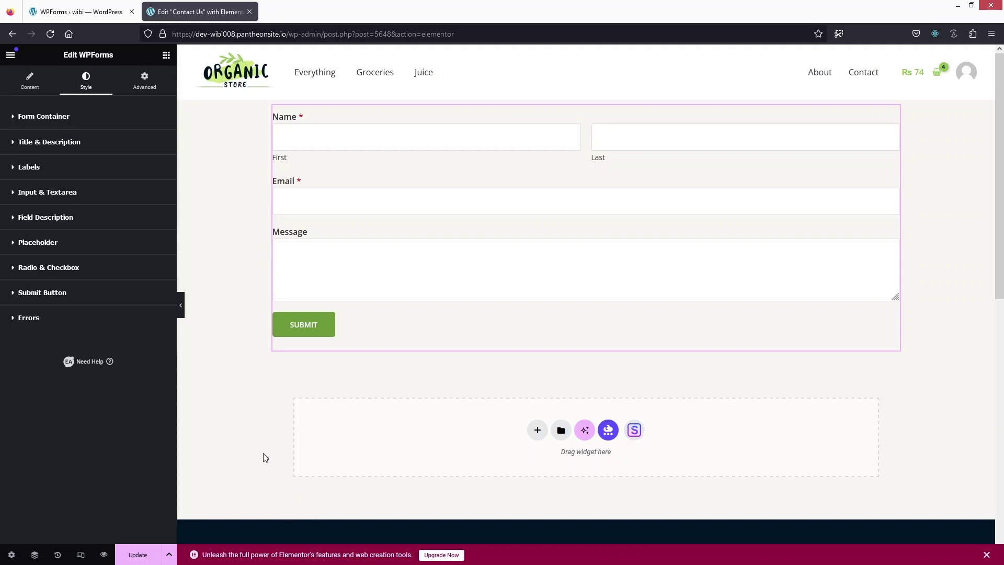
Limit the form container to 500 px max width, center it, and pad it 20 px all round
click(24, 123)
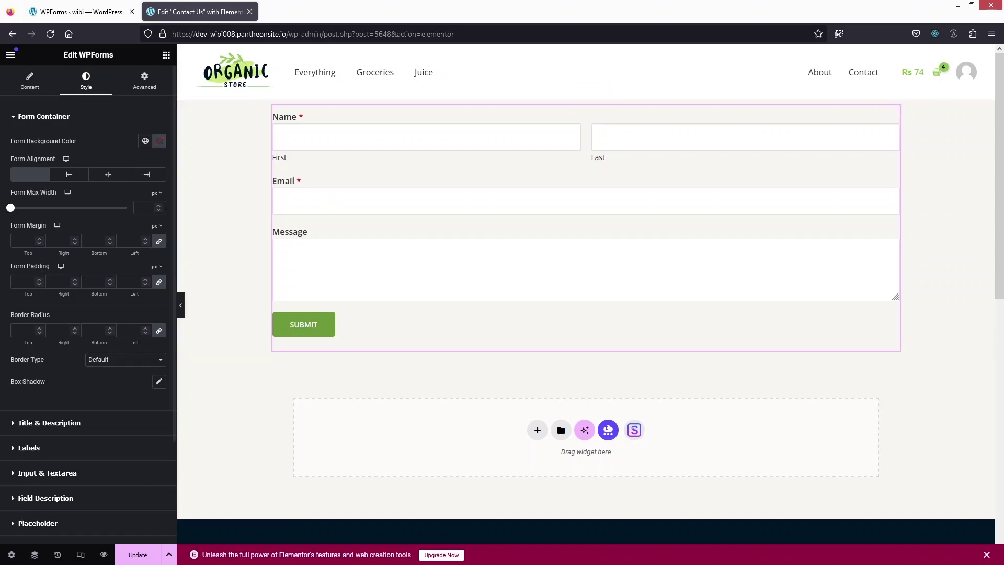
drag(10, 207, 51, 212)
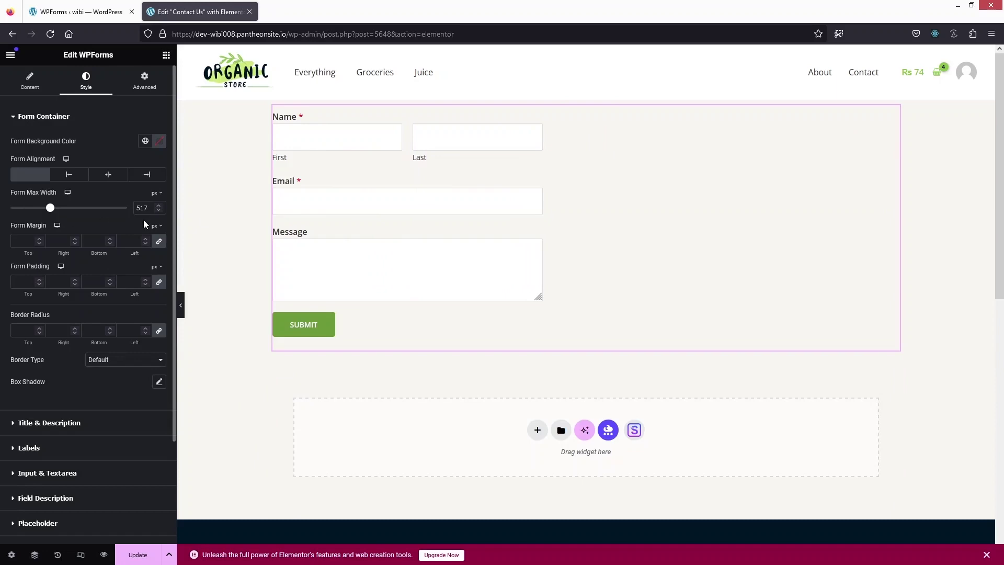
key(BackSpace)
key(BackSpace)
text(00)
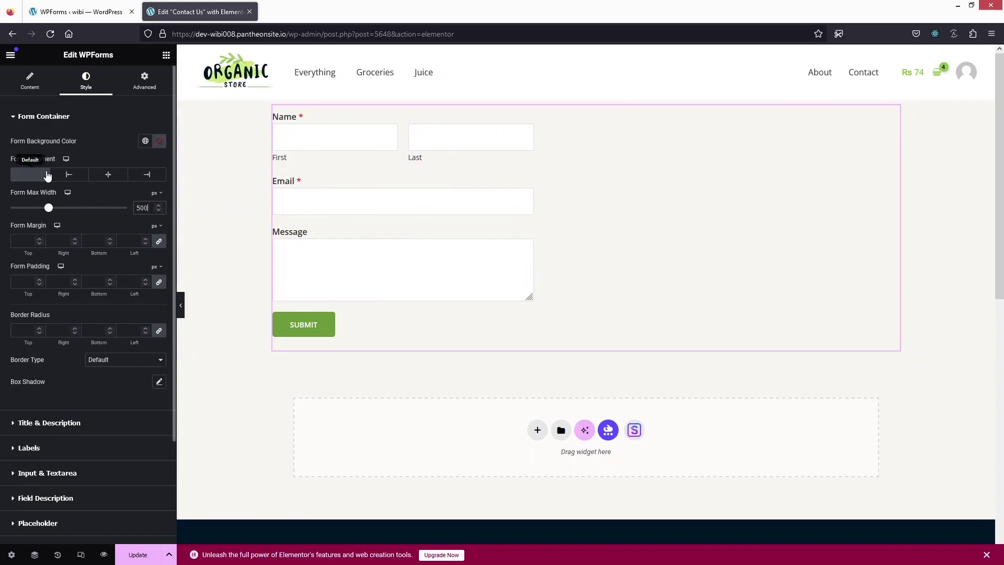
click(109, 176)
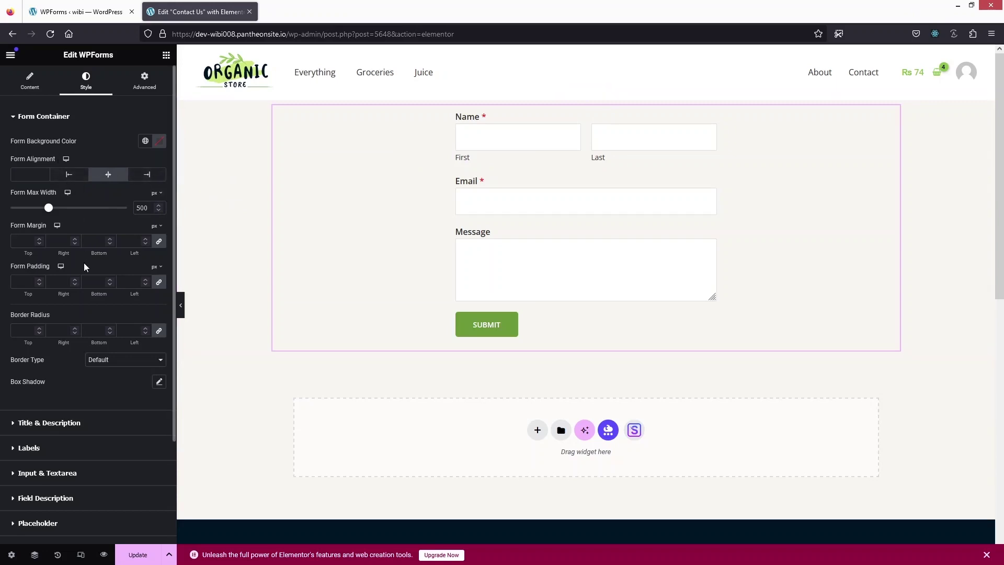
click(22, 282)
text(20)
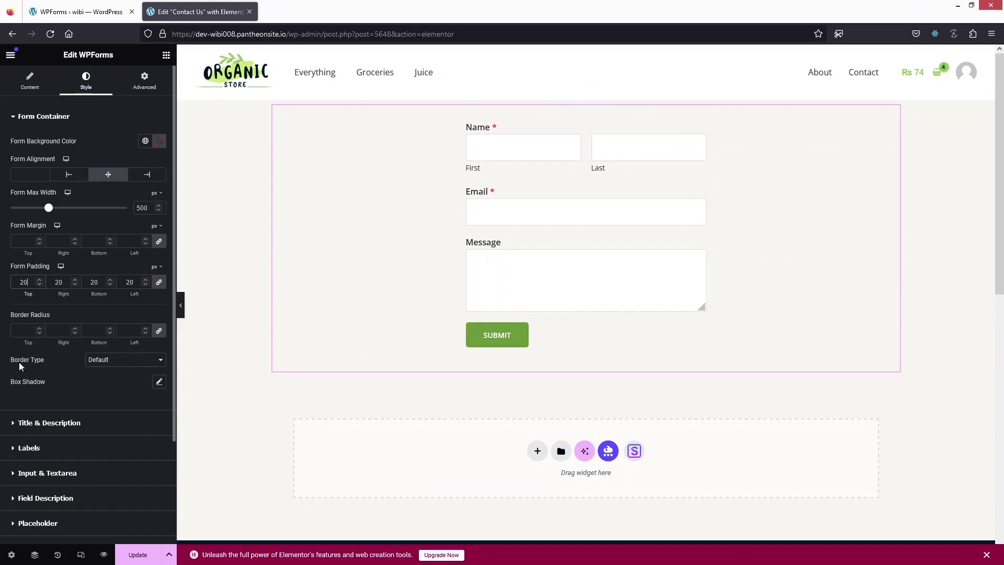
Set the form container's Border Type to Solid, radius 20, width 1, and white border colour
click(105, 361)
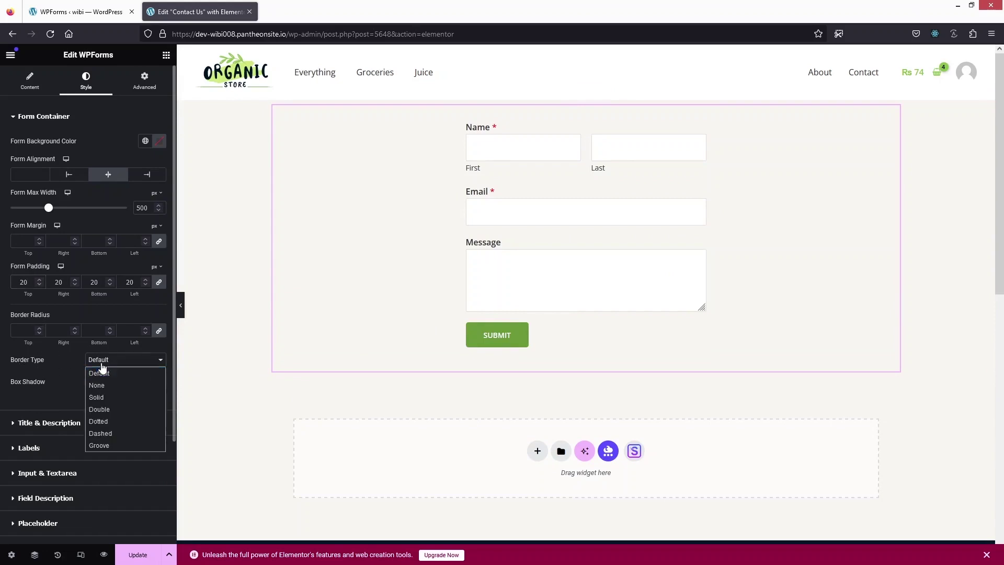
click(104, 398)
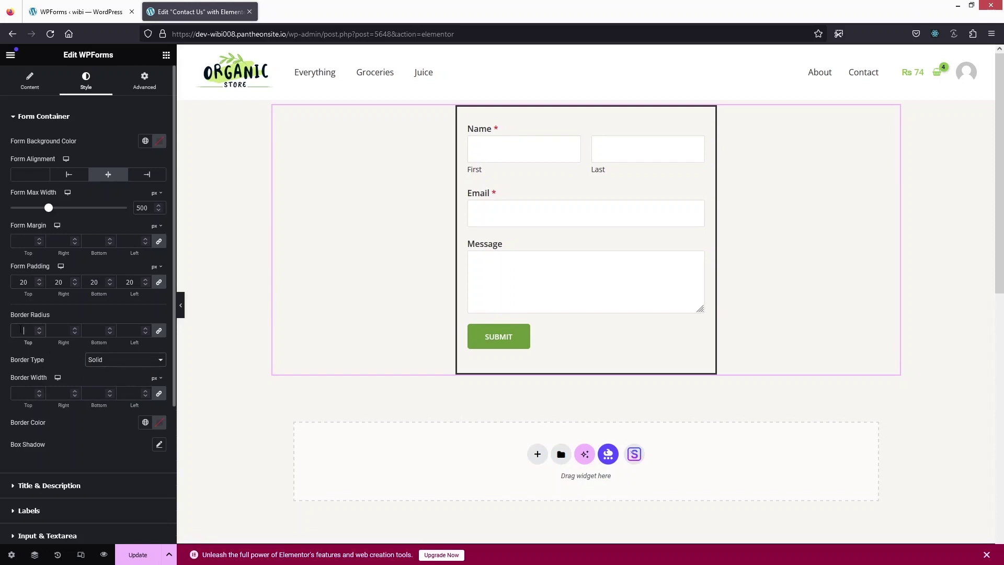
text(0)
click(16, 392)
text(1)
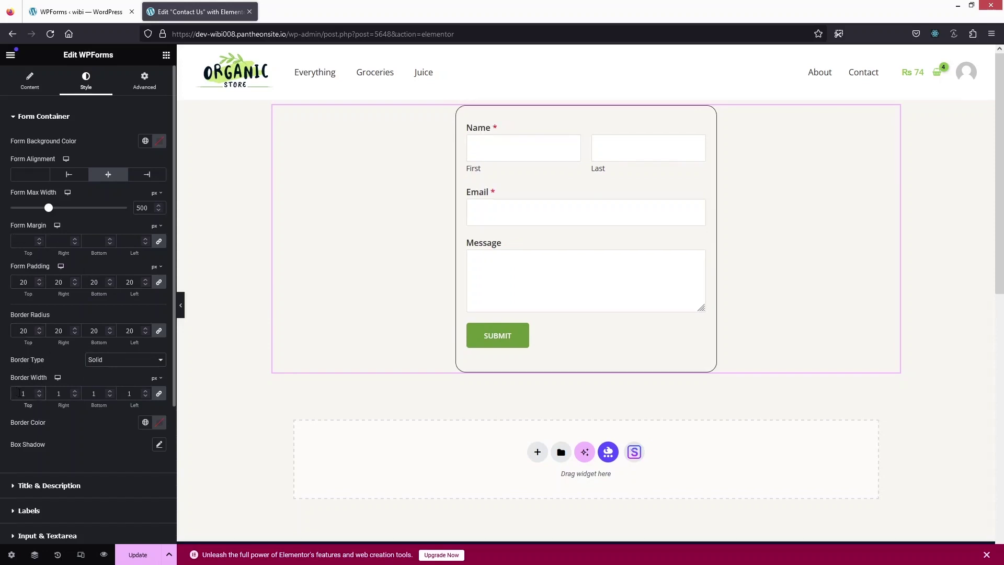
click(160, 423)
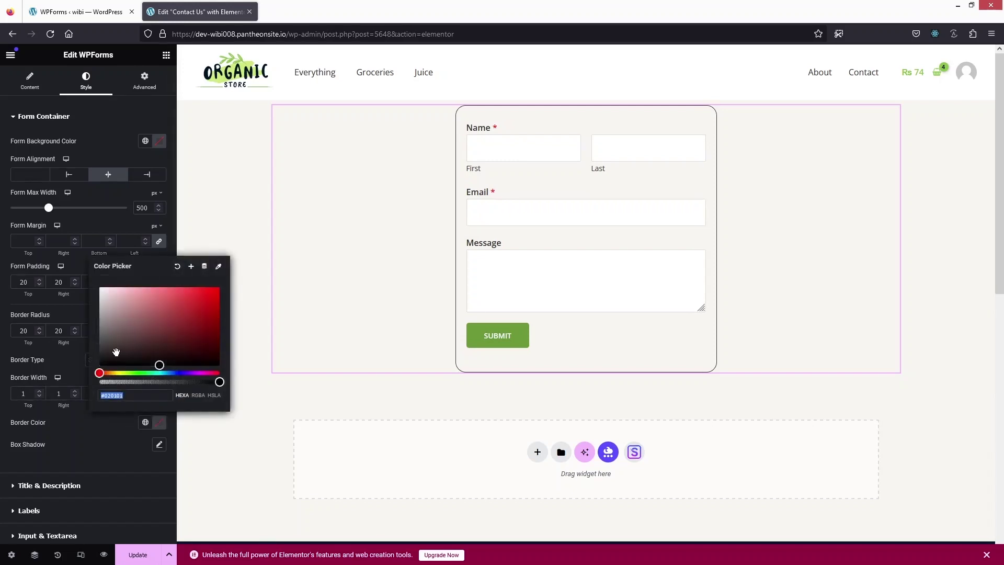
drag(114, 348, 87, 303)
scroll(53, 322, down, 1)
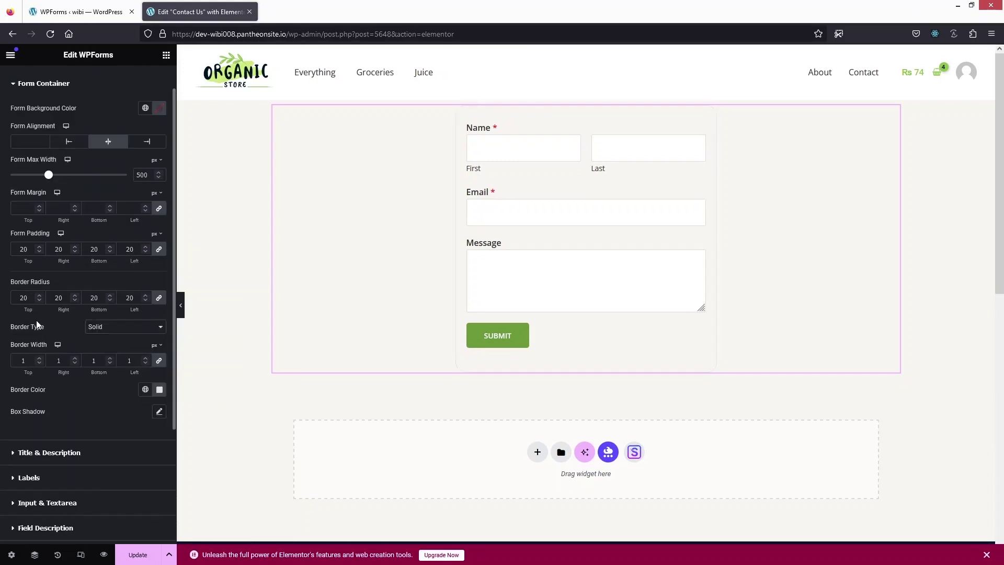
click(25, 298)
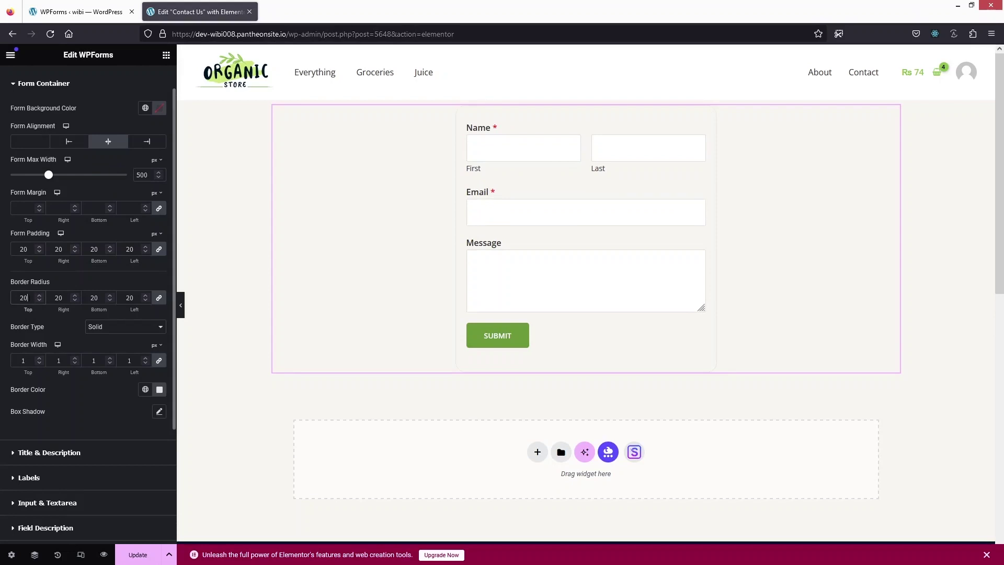
Raise the form container's padding to 50 px on every side
click(24, 249)
scroll(24, 249, up, 1)
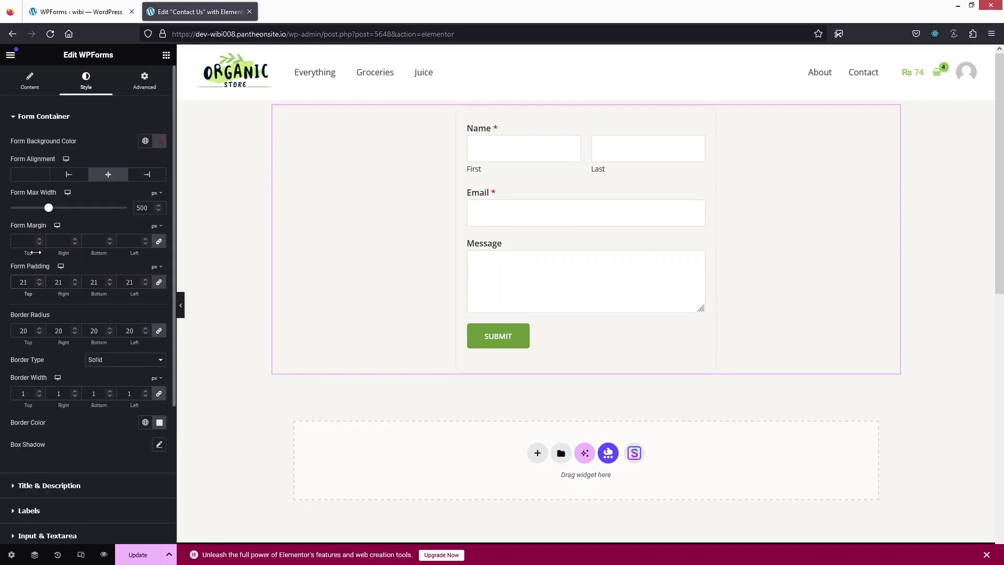
scroll(29, 283, up, 13)
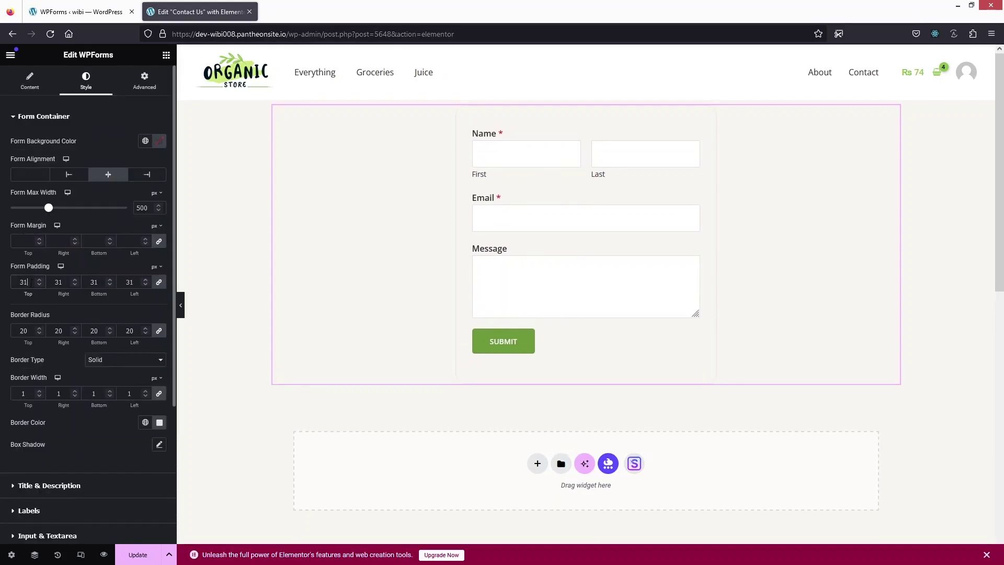
scroll(30, 283, up, 14)
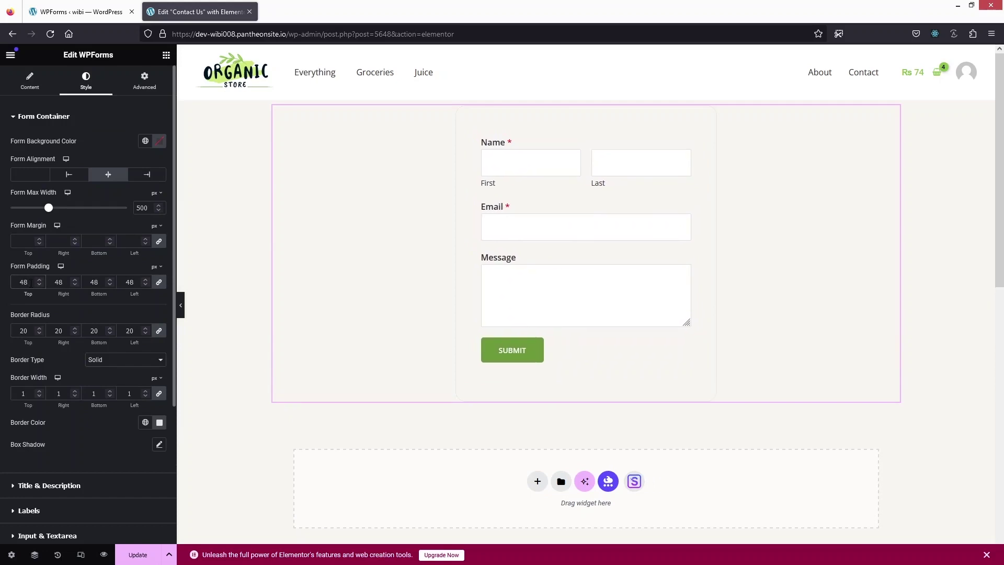
scroll(30, 282, up, 2)
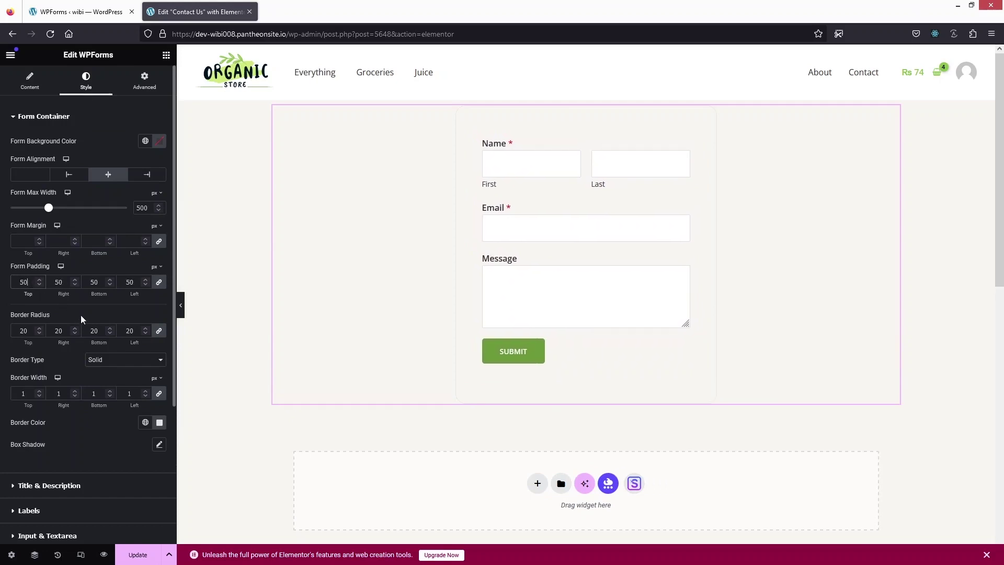
scroll(102, 444, down, 3)
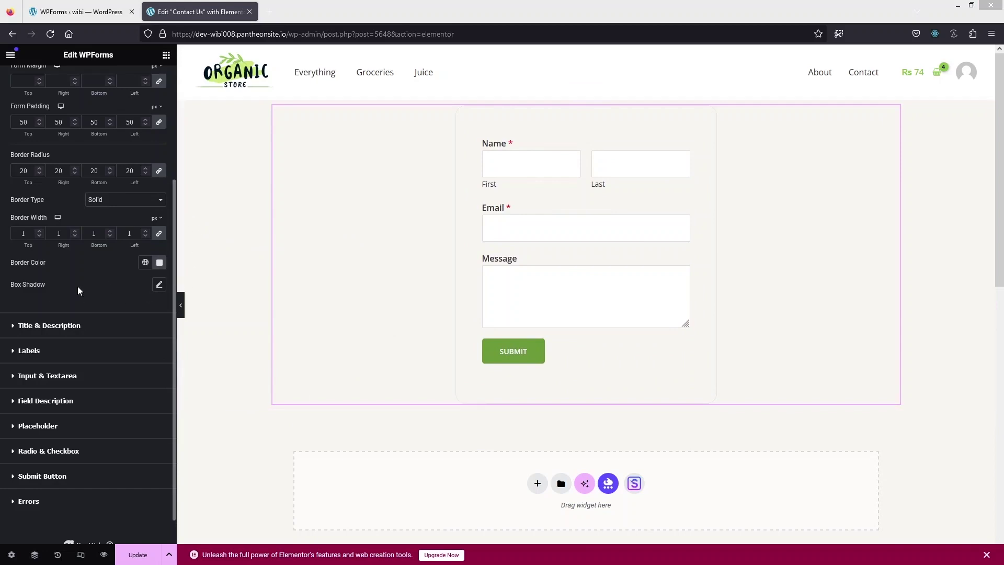
Try a box shadow on the form, then reset it so no shadow remains
click(159, 285)
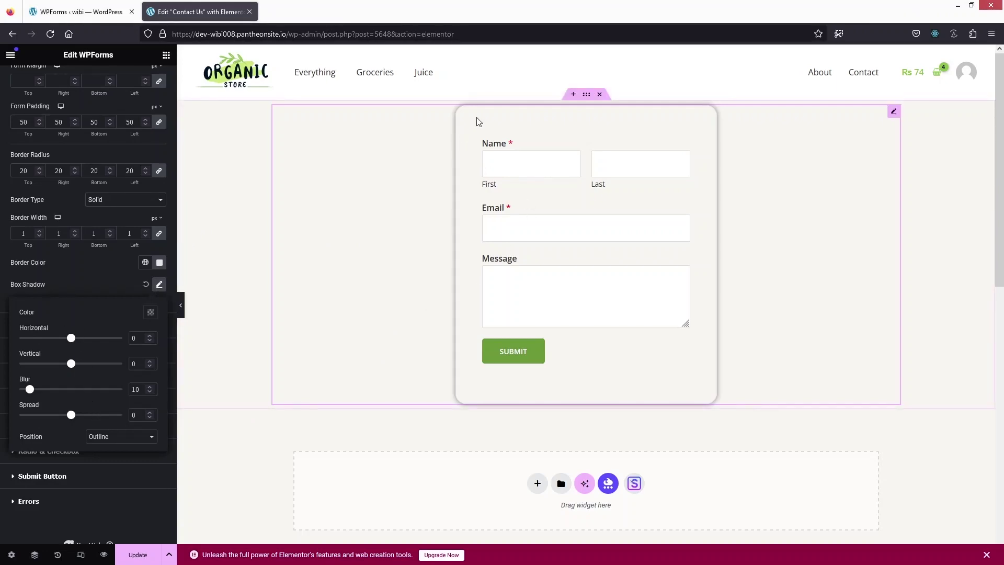
click(146, 284)
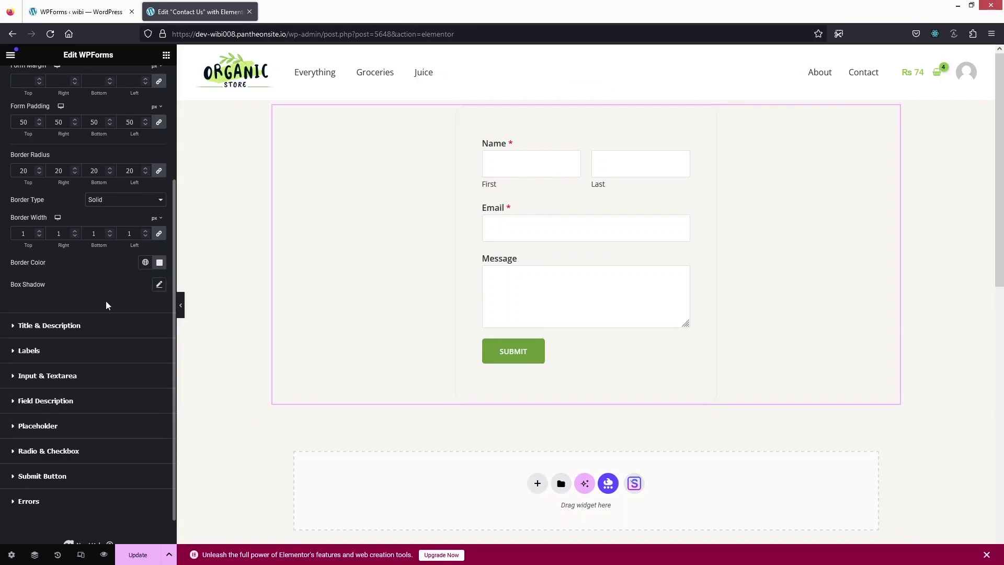
scroll(99, 306, up, 4)
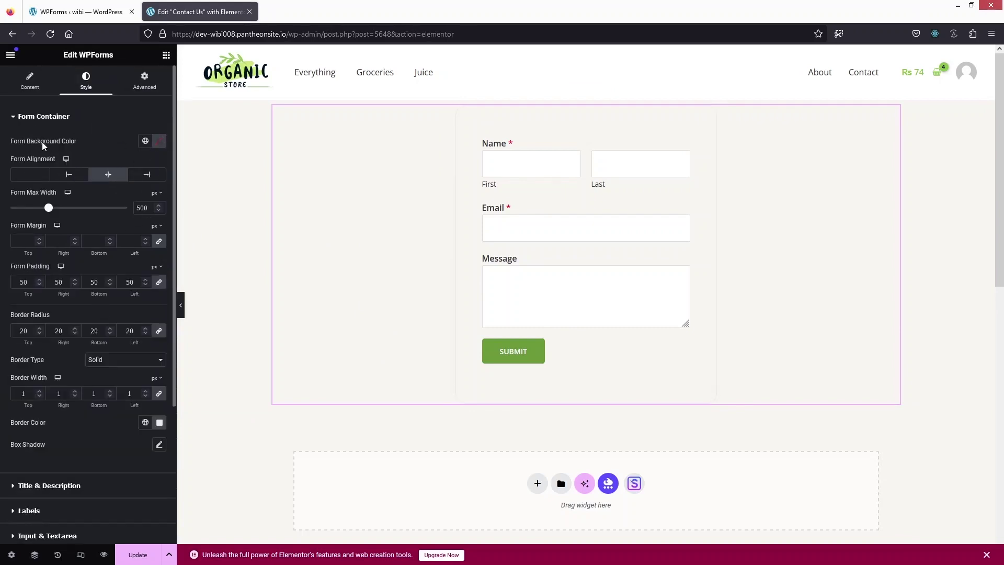
Set the Form Background Color to pure white #FFFFFF
click(160, 141)
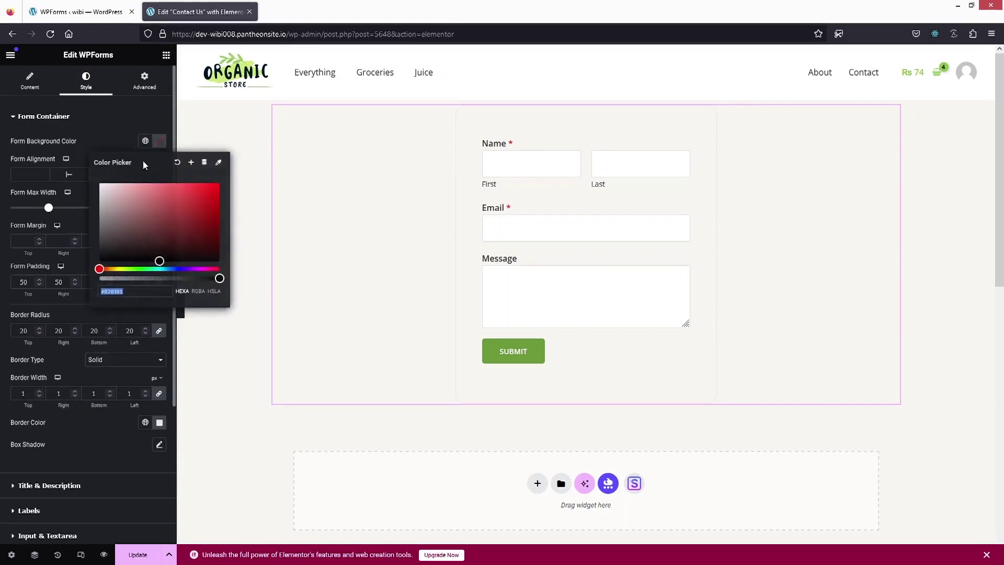
text(#CAA2A2)
drag(98, 190, 67, 185)
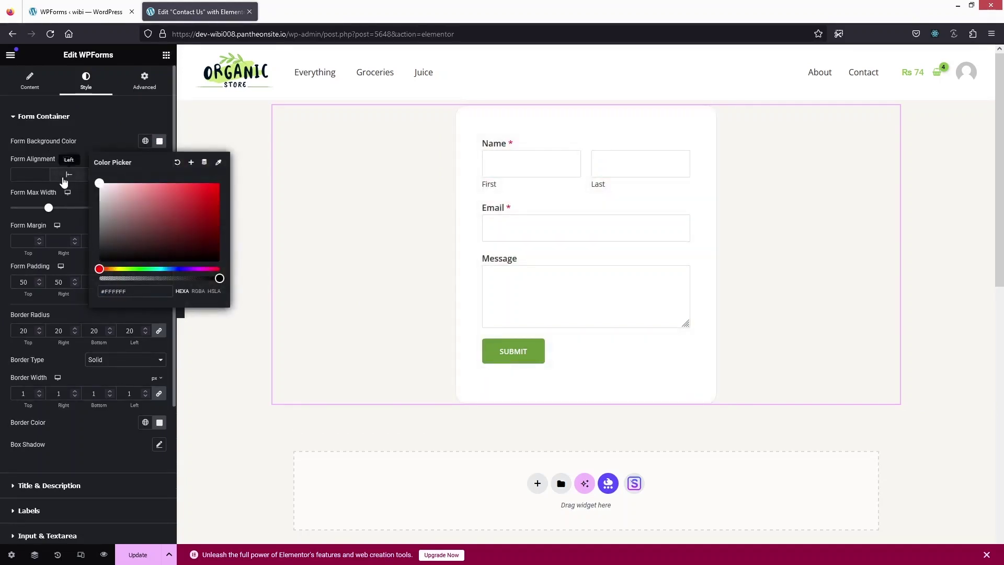
click(98, 137)
scroll(77, 297, down, 4)
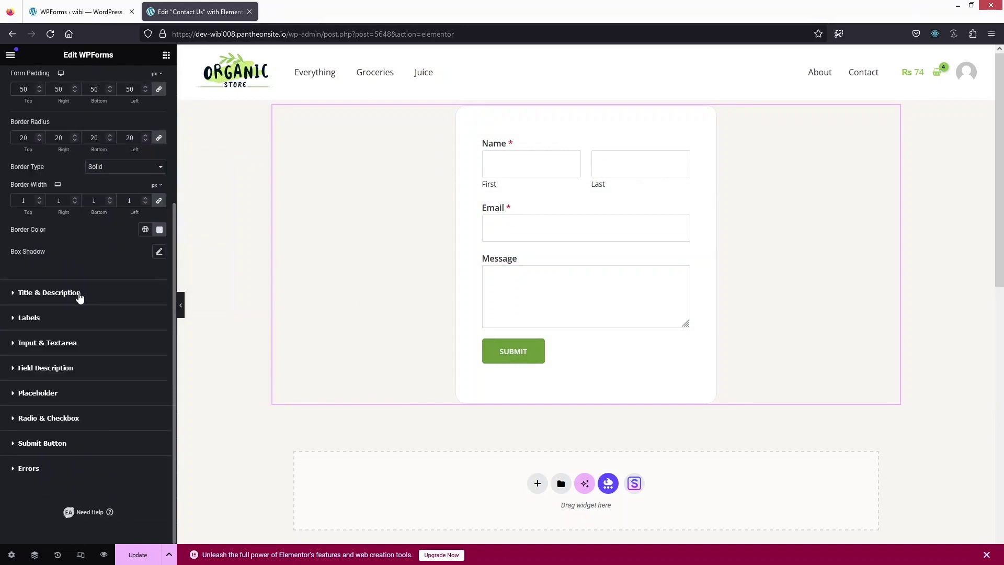
click(77, 295)
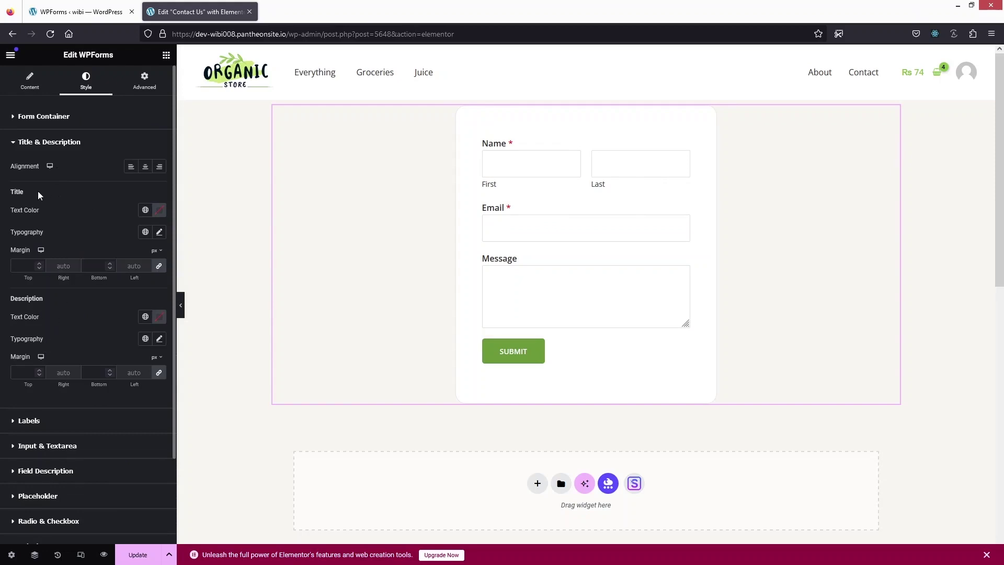
Unlink the Labels margin fields and set Top to 10 px with the other sides at 0
scroll(55, 203, down, 3)
scroll(64, 205, up, 3)
scroll(31, 172, down, 2)
scroll(33, 193, up, 2)
click(20, 148)
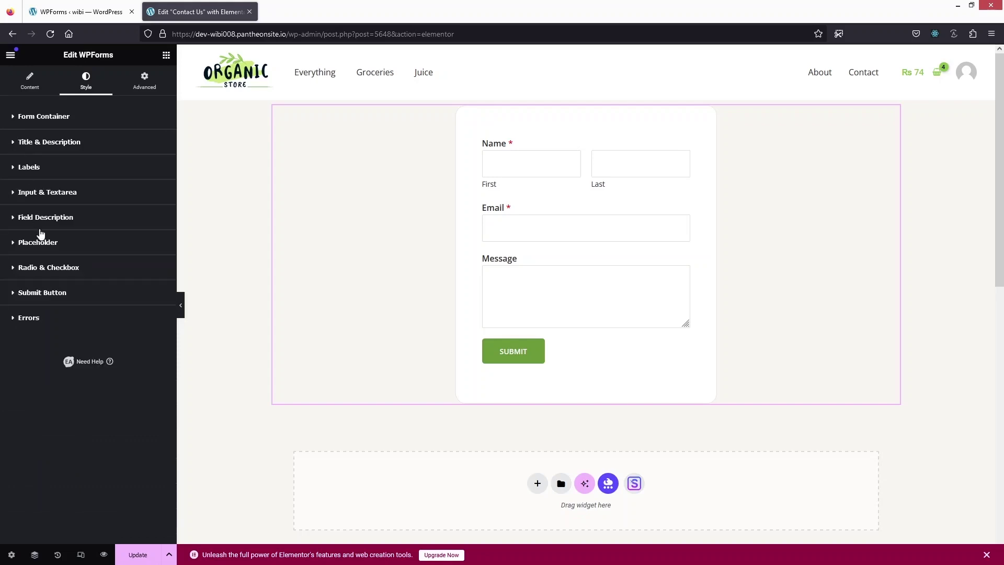
click(16, 175)
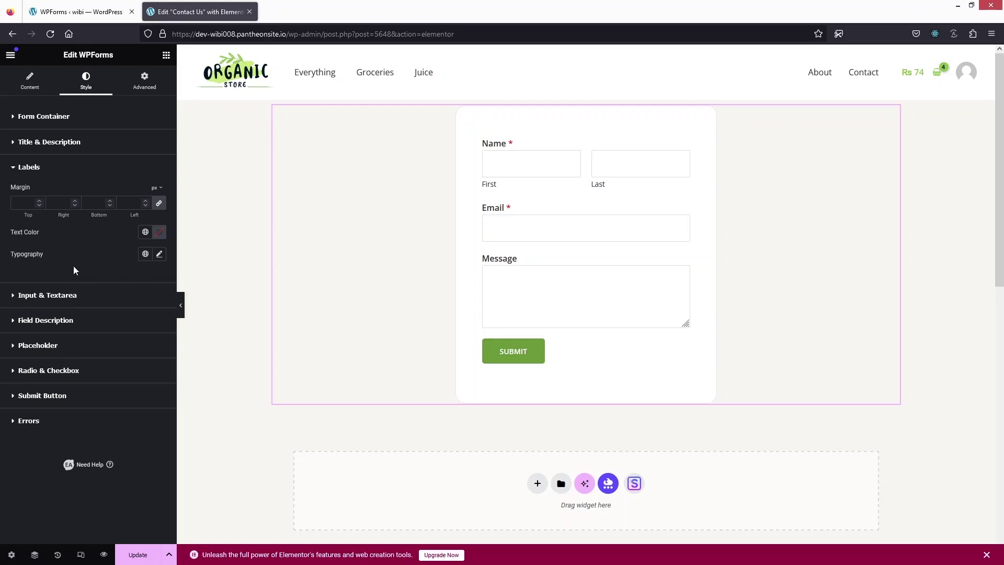
click(24, 202)
text(10)
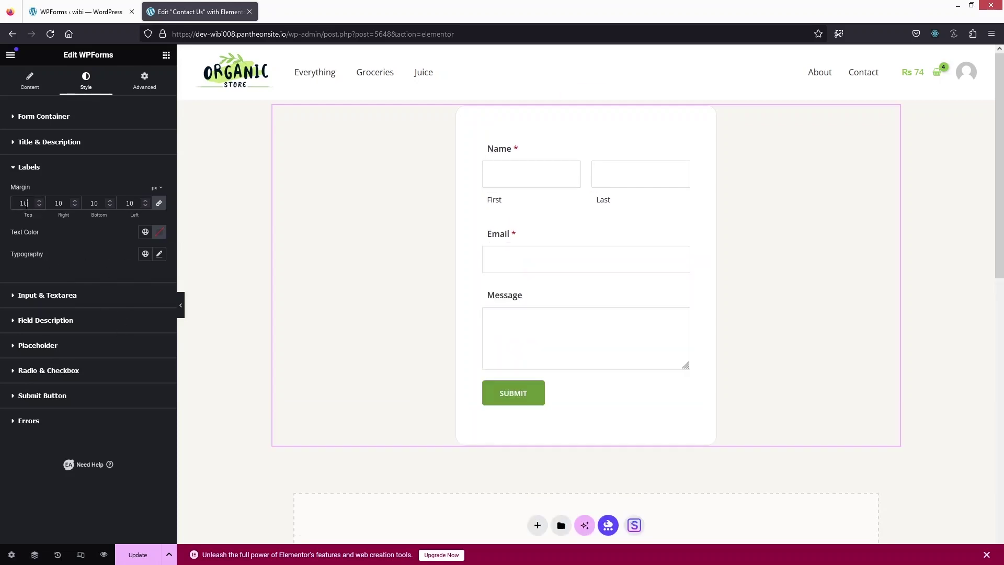
key(BackSpace)
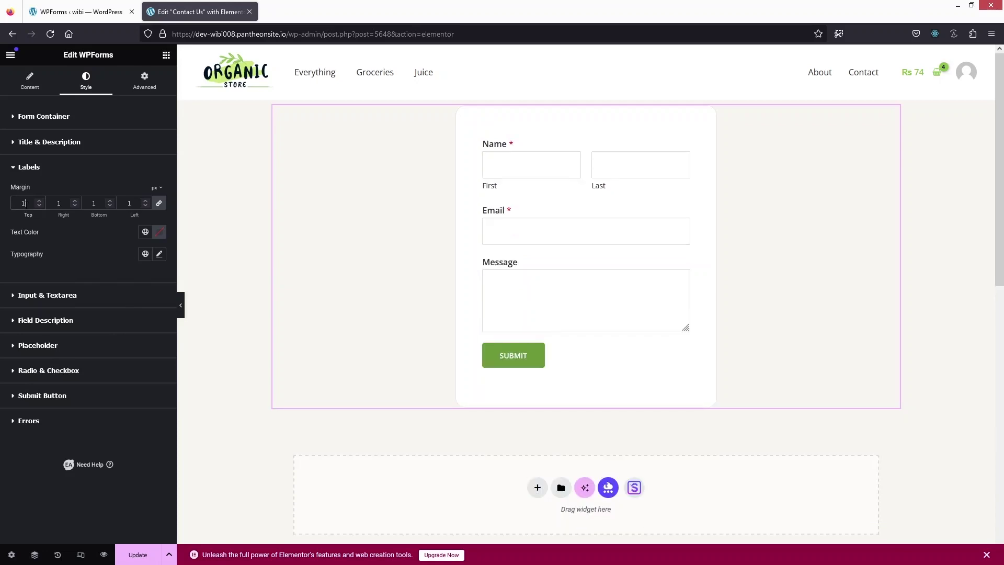
key(BackSpace)
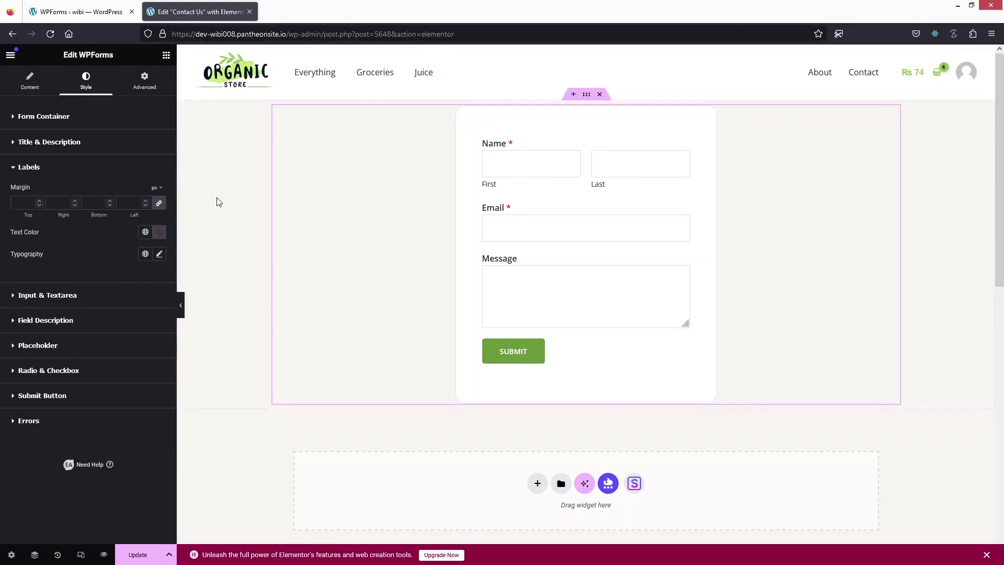
click(159, 203)
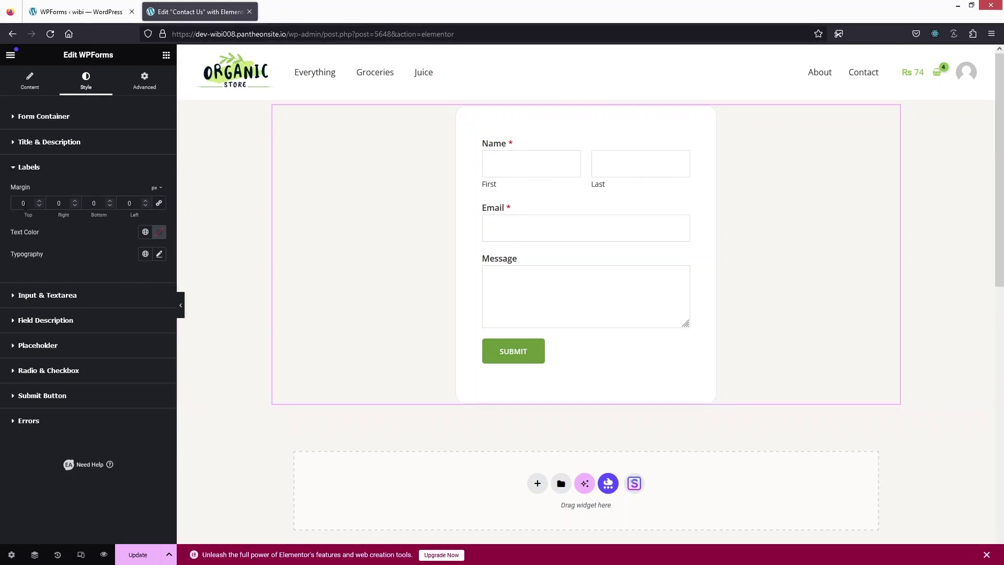
text(1)
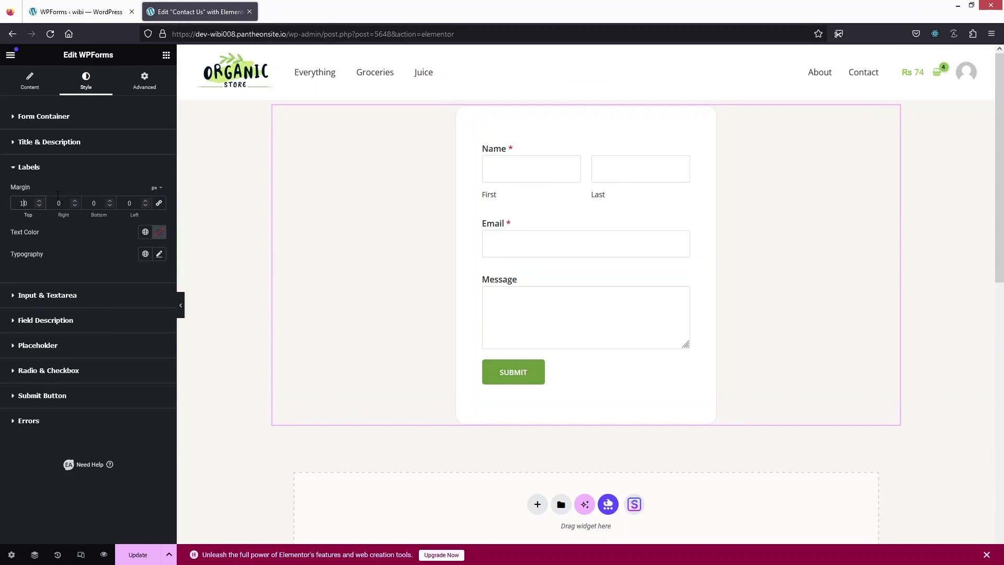
click(26, 168)
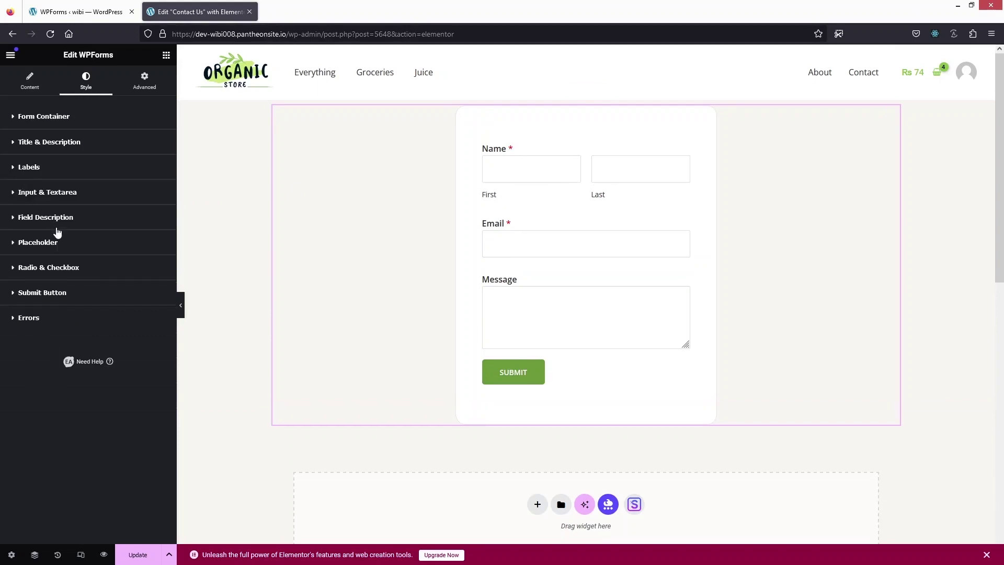
Give the input and textarea fields a light grey background colour
click(53, 194)
scroll(61, 205, down, 1)
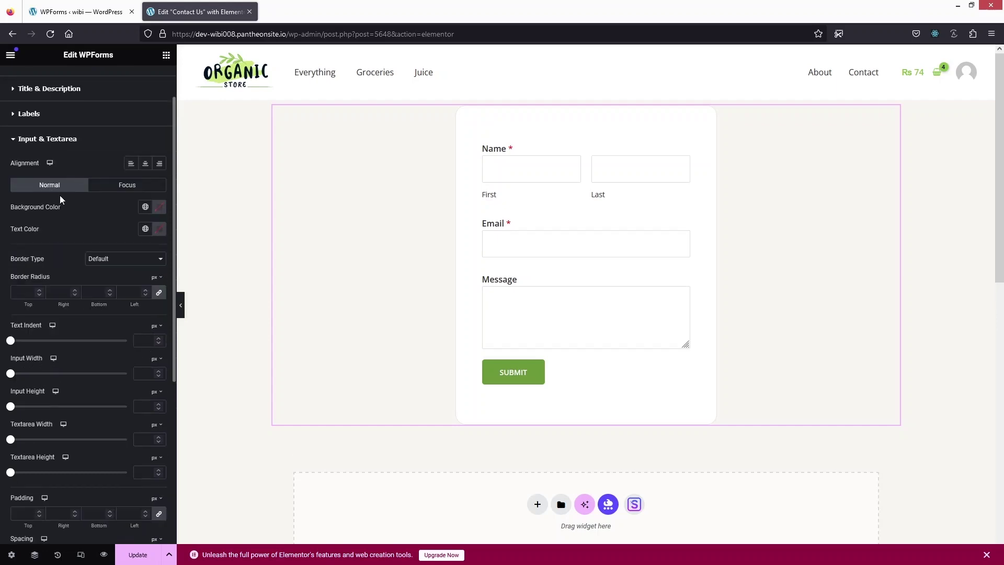
click(159, 207)
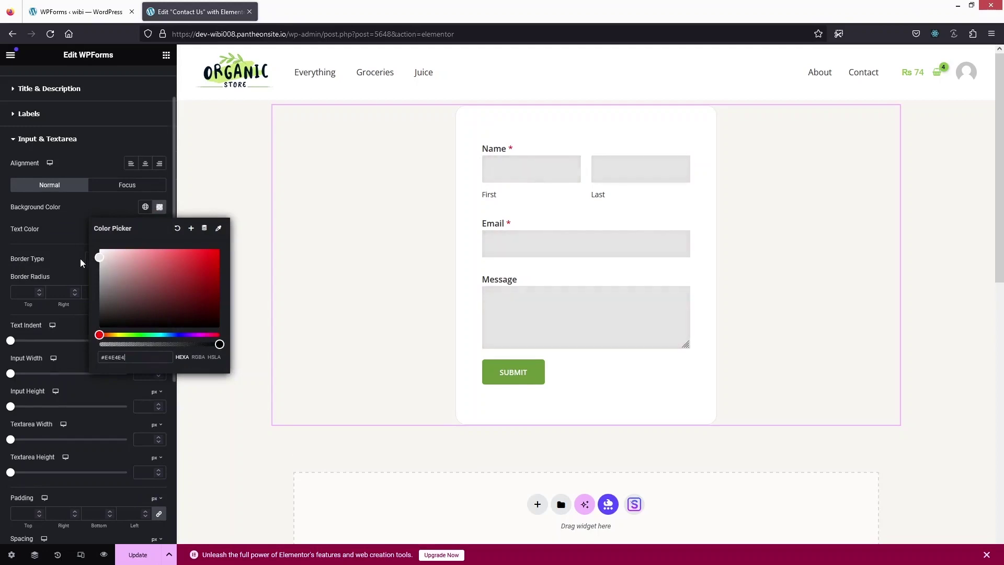
text(#D3D3D3)
drag(81, 262, 84, 254)
click(62, 231)
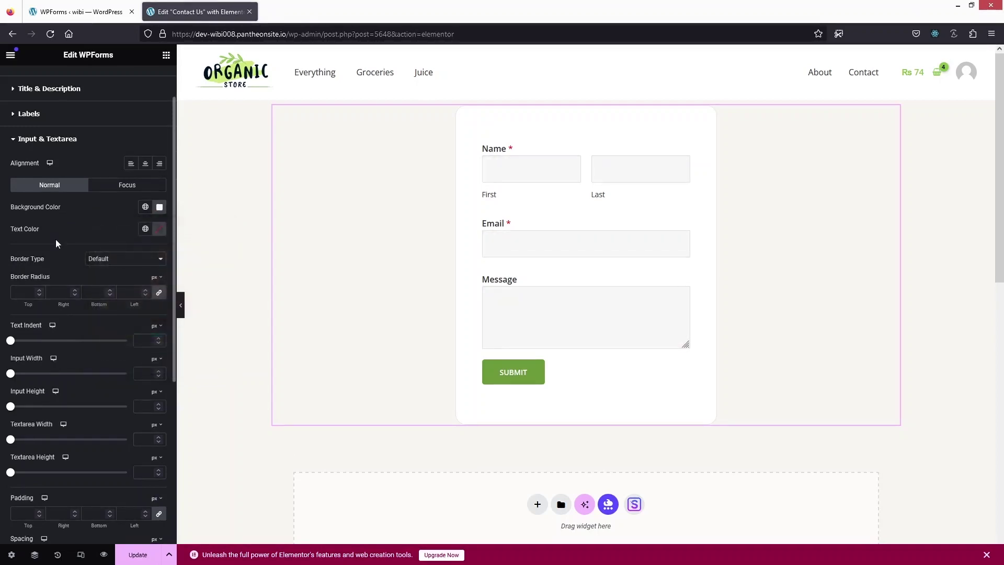
scroll(55, 241, down, 3)
scroll(55, 241, up, 3)
Set the input fields' Border Type to None with no corner radius
click(24, 292)
text(20)
key(BackSpace)
key(BackSpace)
click(117, 261)
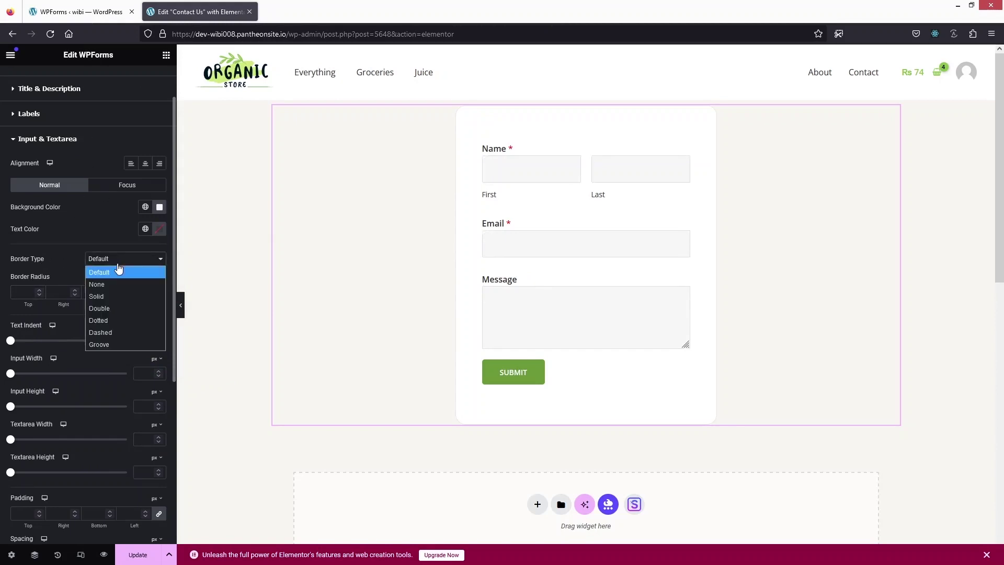
click(110, 284)
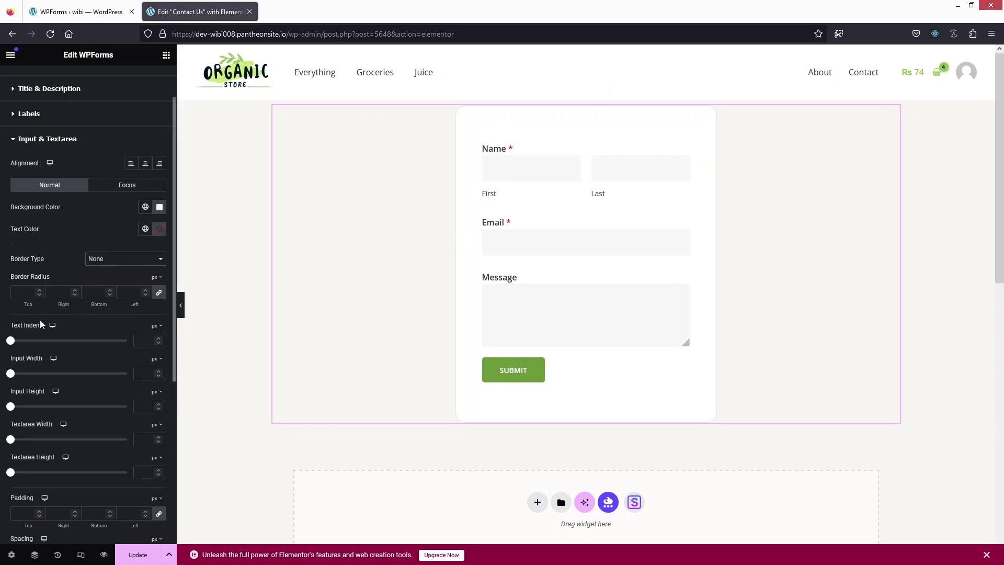
scroll(42, 293, down, 2)
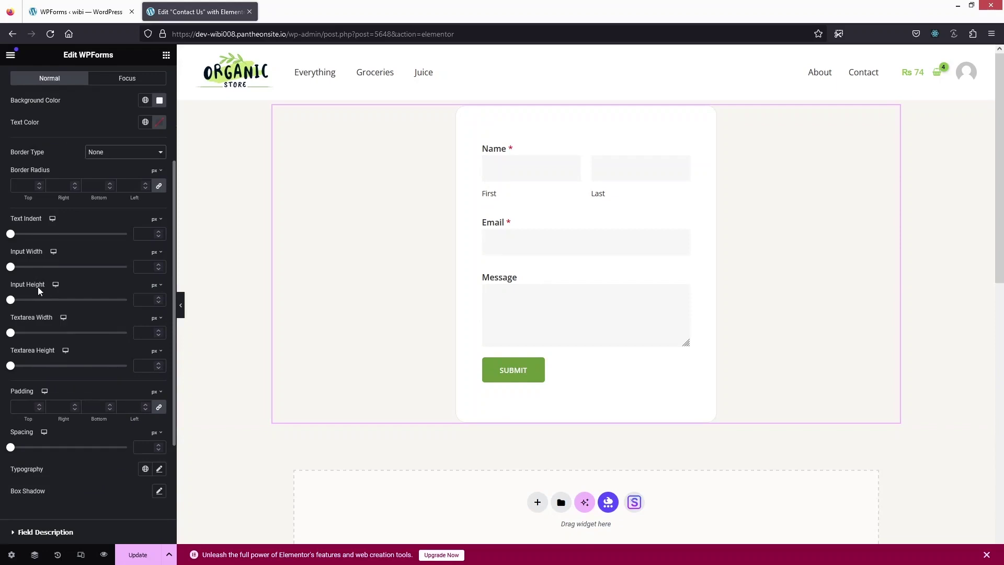
scroll(40, 297, down, 1)
scroll(46, 290, down, 2)
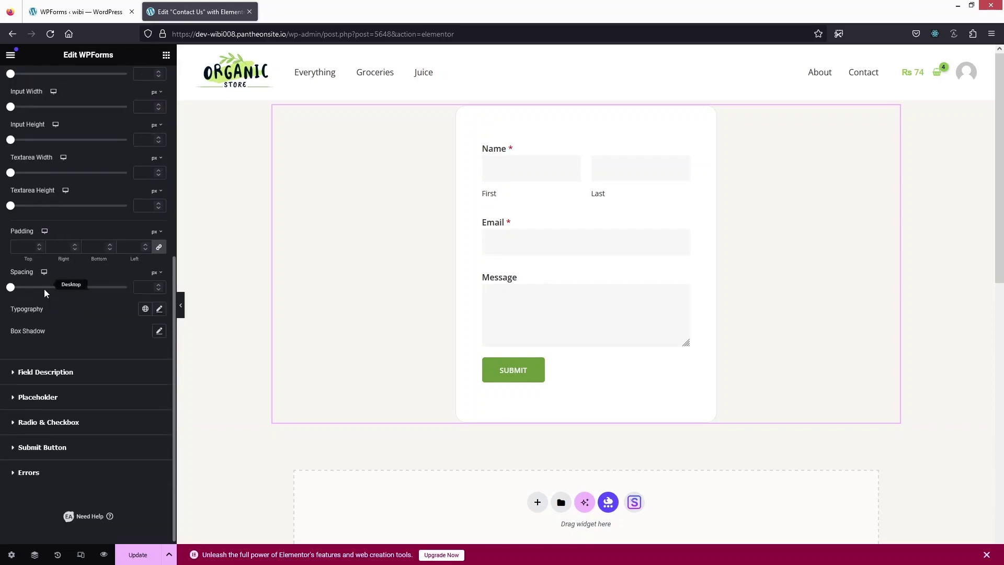
Browse Field Description, Placeholder and Radio & Checkbox styles, leaving Custom Styles off, then expand Submit Button
click(46, 368)
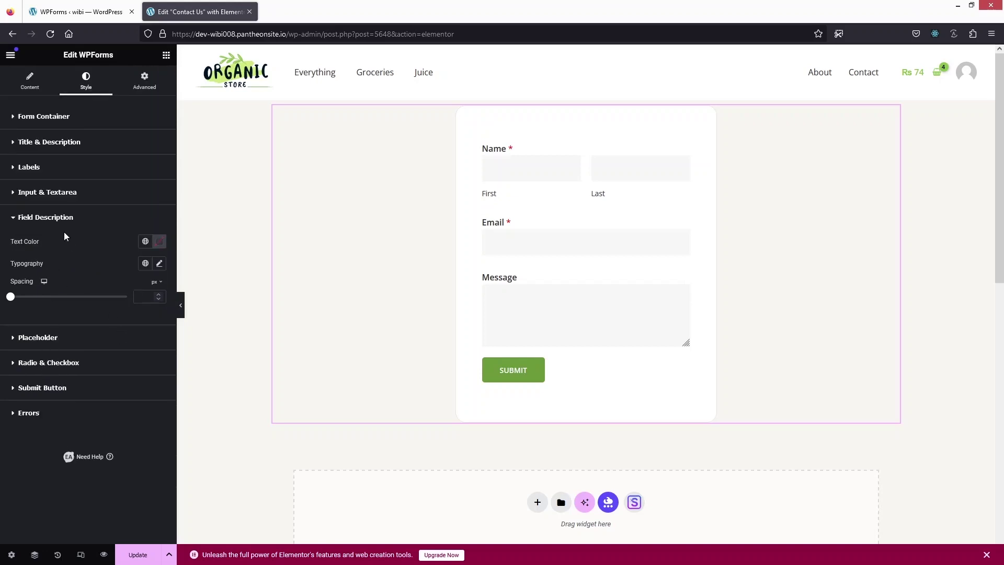
click(59, 341)
click(55, 288)
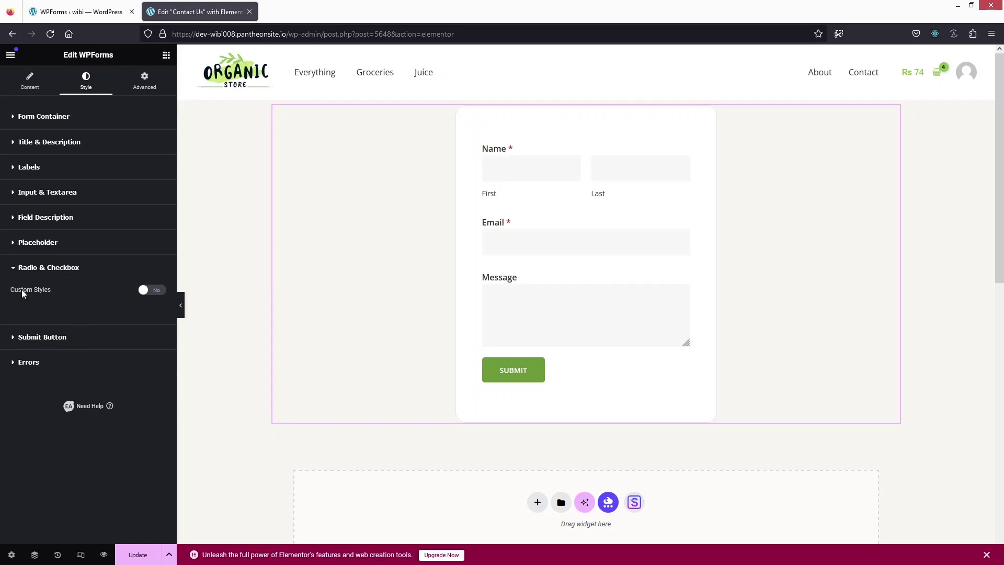
click(153, 291)
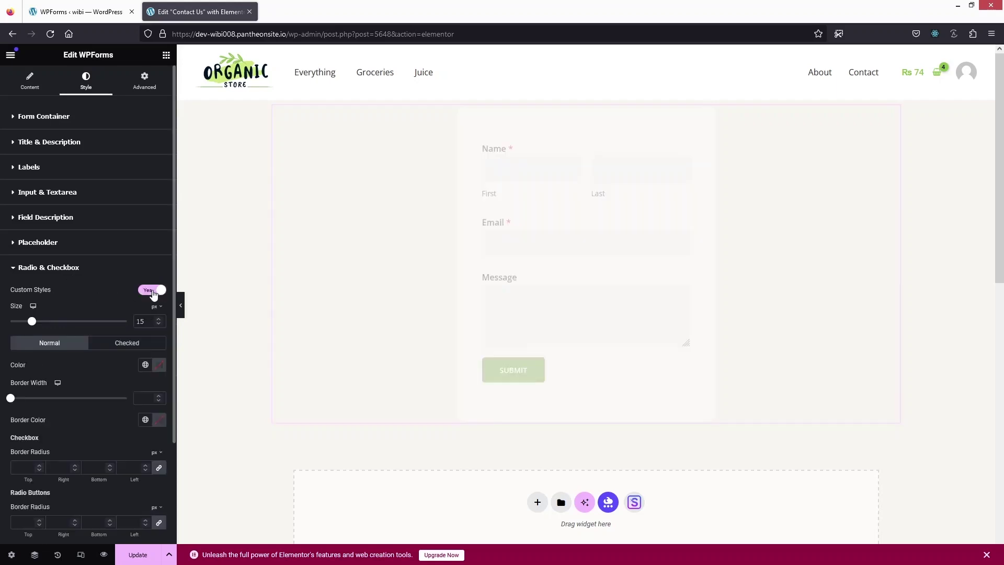
scroll(87, 338, down, 3)
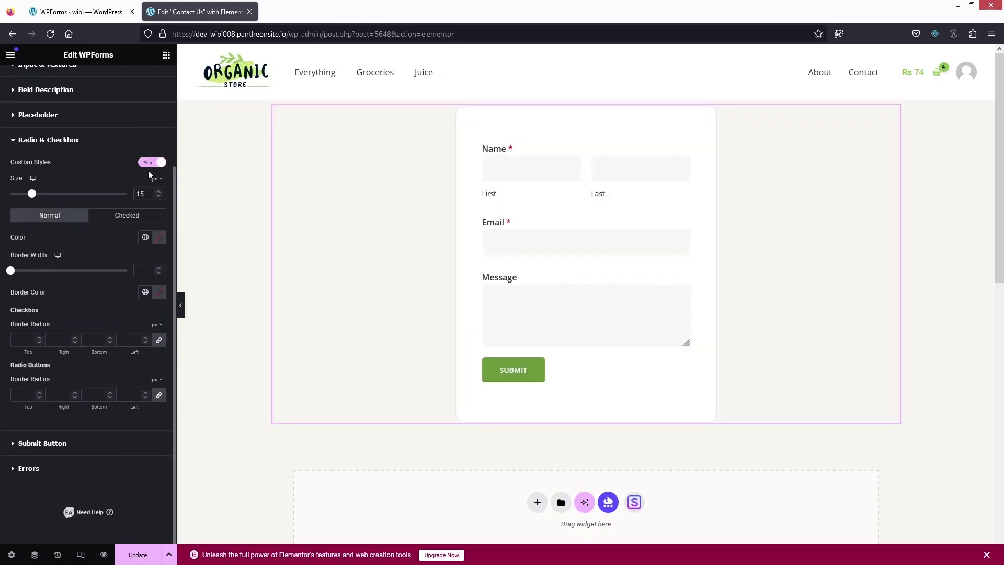
scroll(148, 179, up, 1)
click(151, 217)
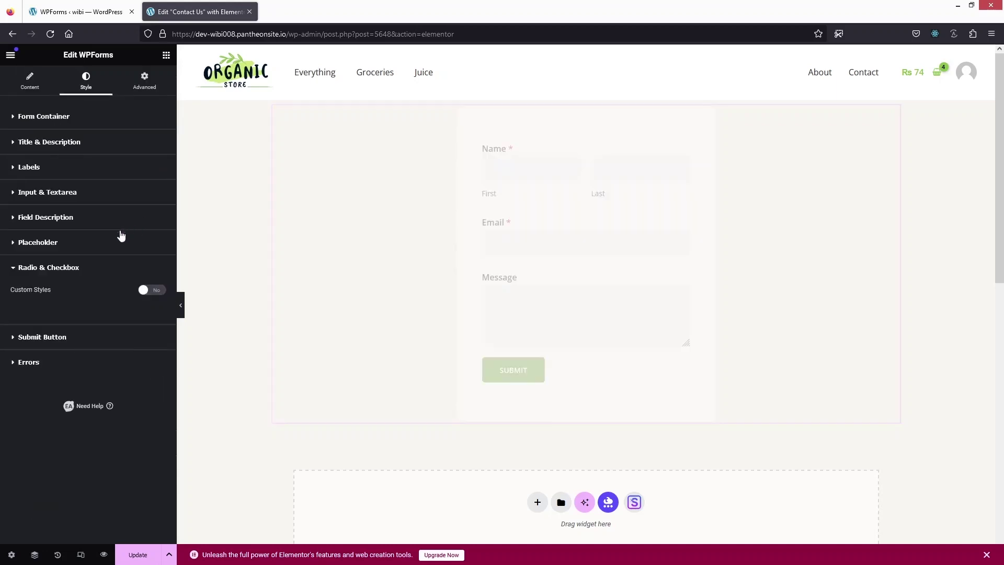
click(27, 338)
Set the Submit button width to 100% and its top margin to 15 px
scroll(27, 341, down, 3)
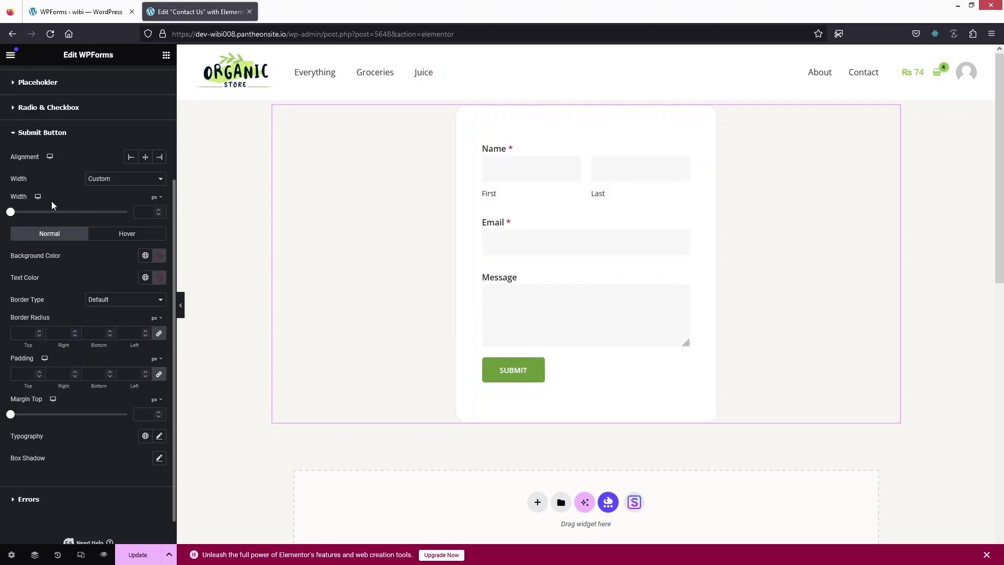
click(157, 197)
click(154, 212)
click(144, 211)
text(100)
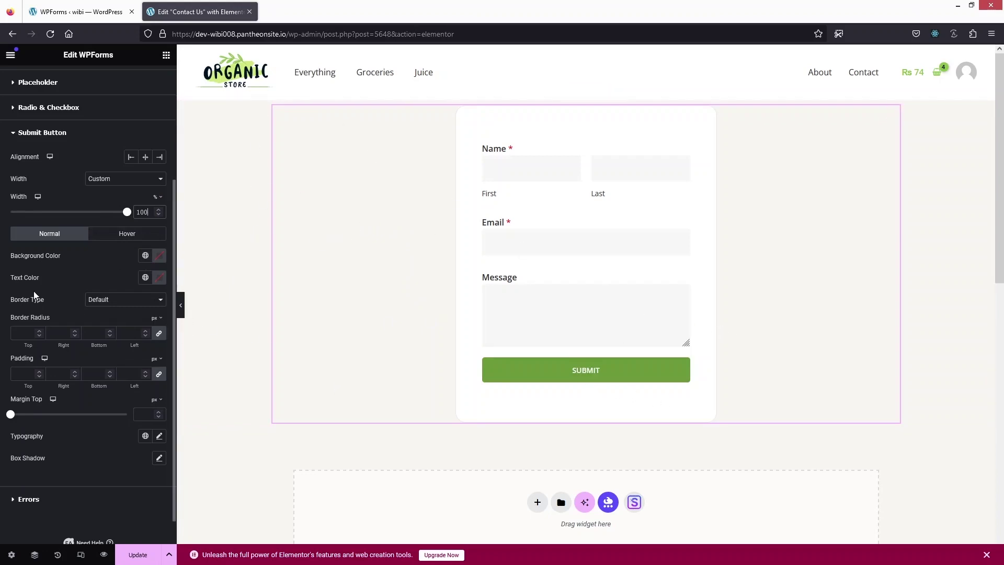
scroll(34, 291, down, 1)
drag(11, 384, 28, 388)
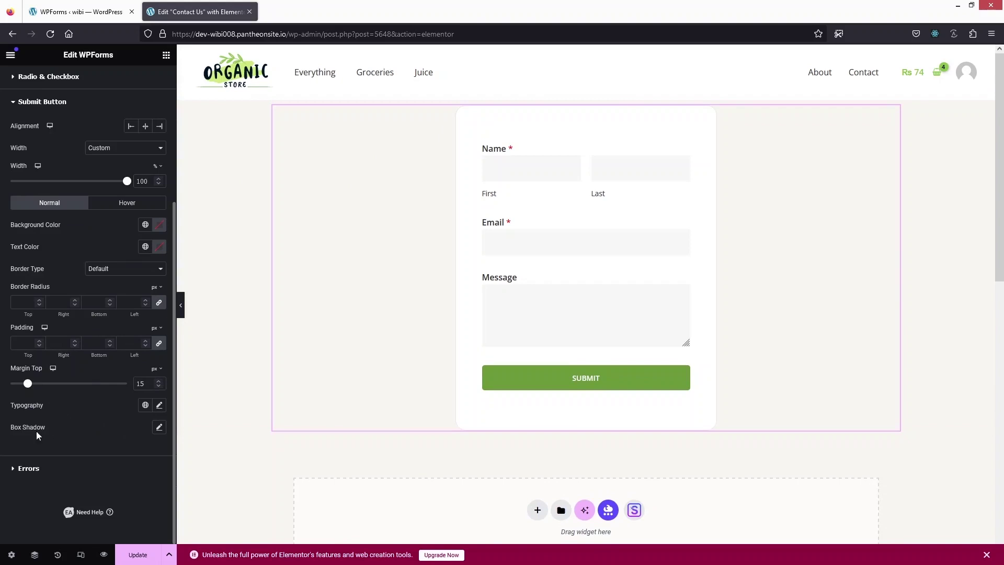
click(11, 468)
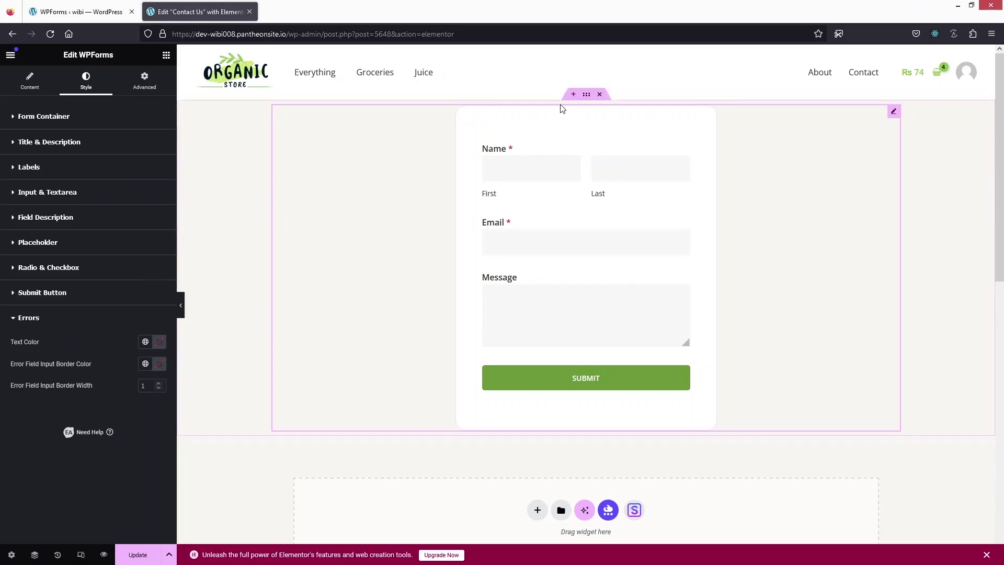
Give the form's parent container 90 px top padding and 0 elsewhere, then update and preview the page
click(151, 84)
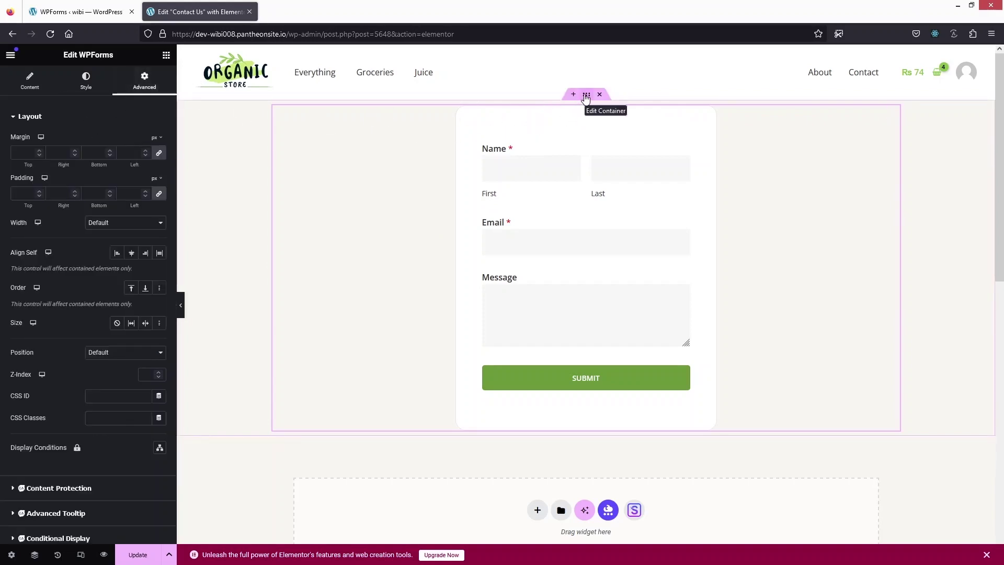
click(586, 96)
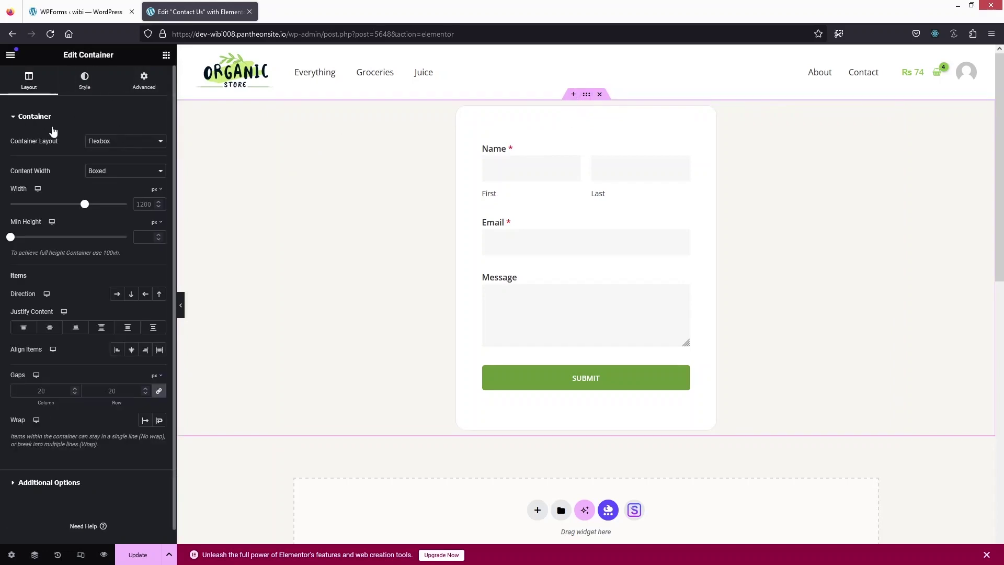
click(145, 90)
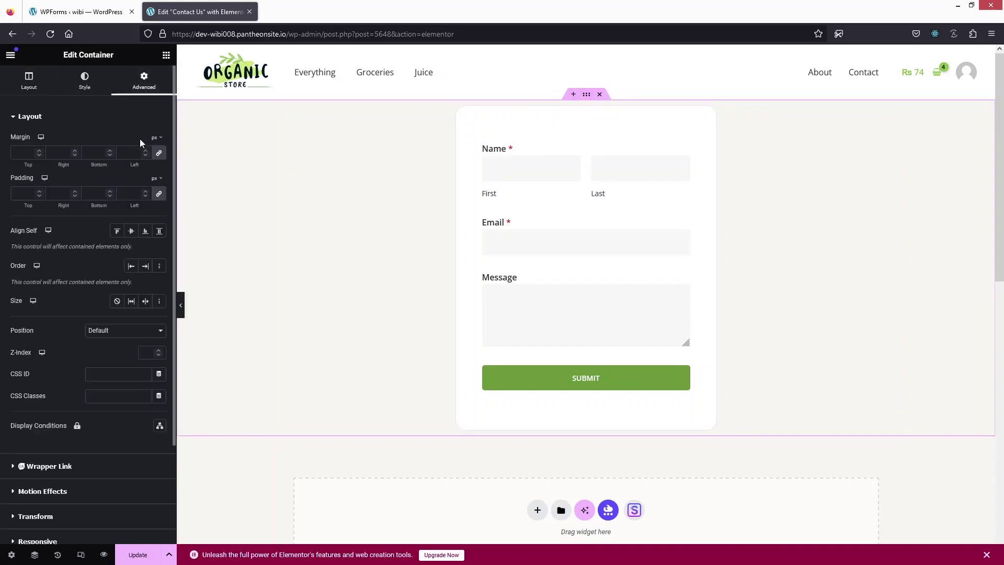
click(24, 194)
text(0)
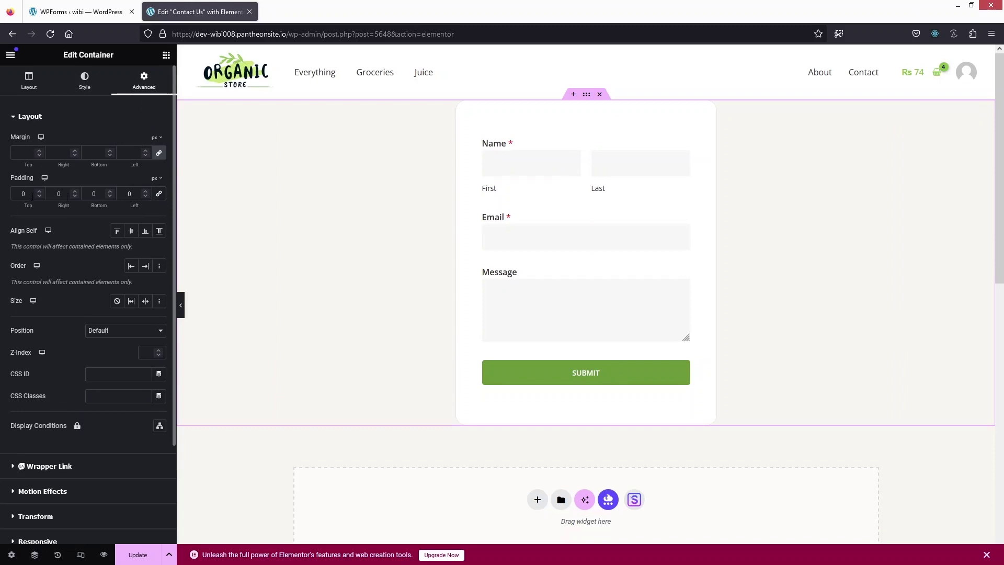
double_click(30, 196)
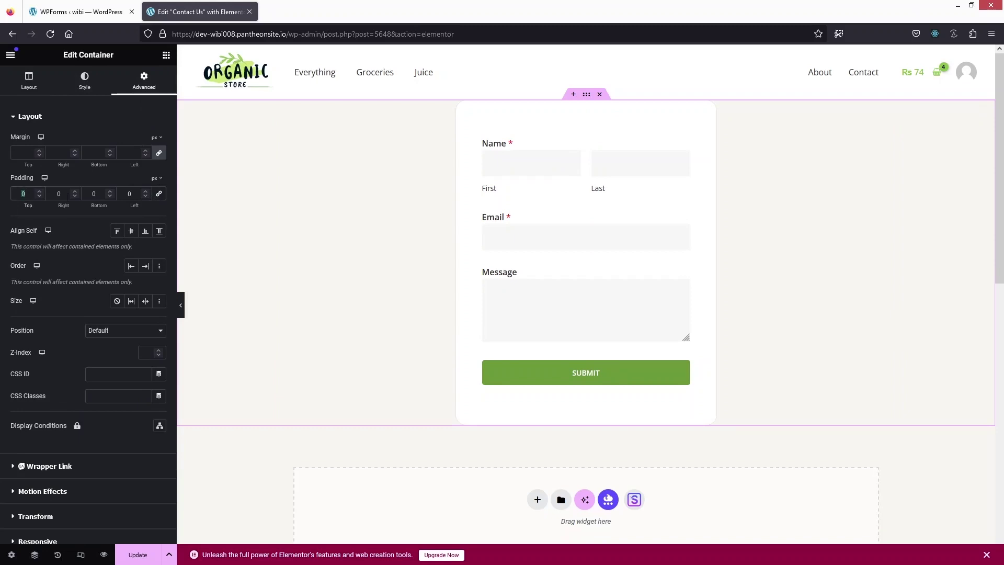
text(50)
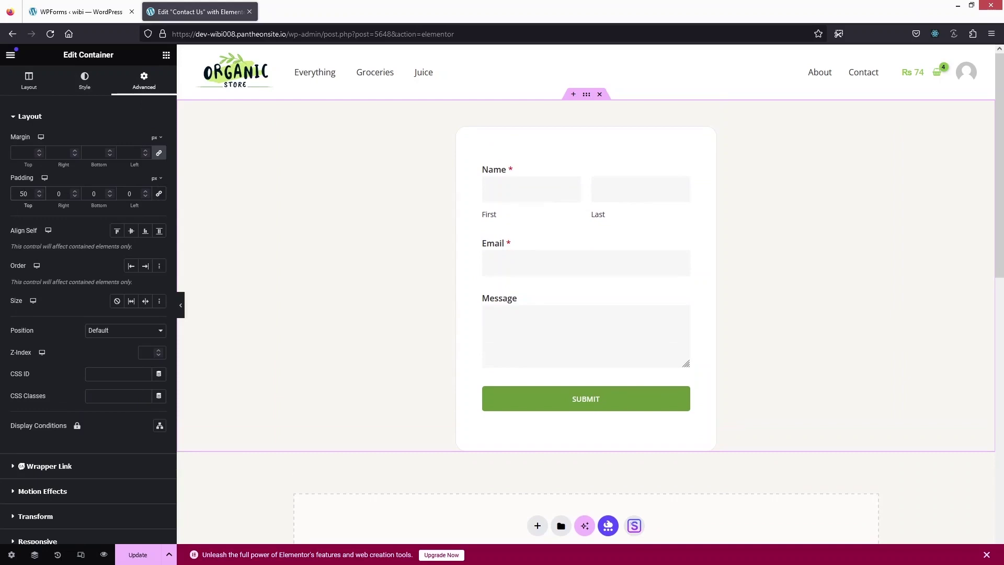
key(BackSpace)
key(BackSpace)
text(90)
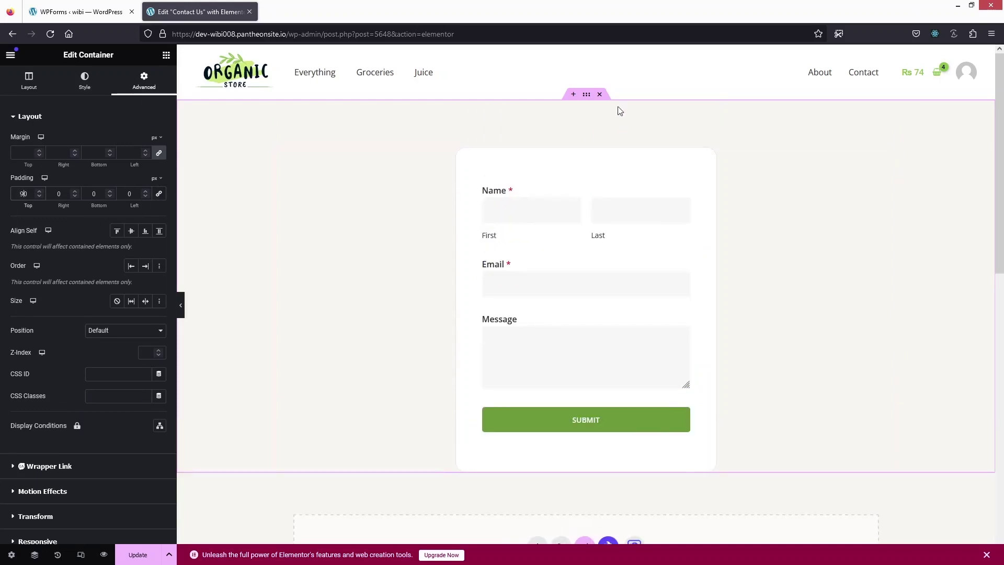
click(126, 559)
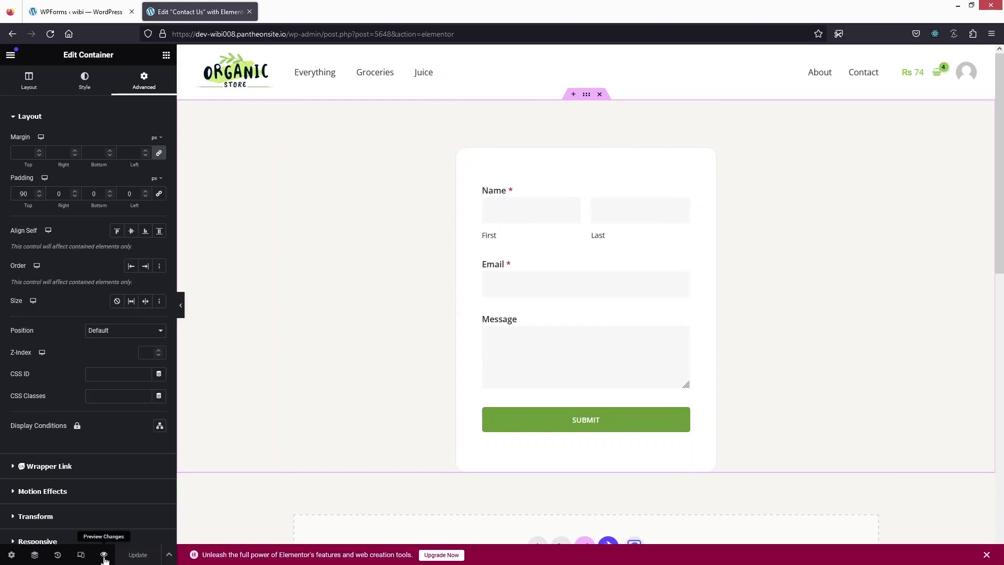
click(104, 555)
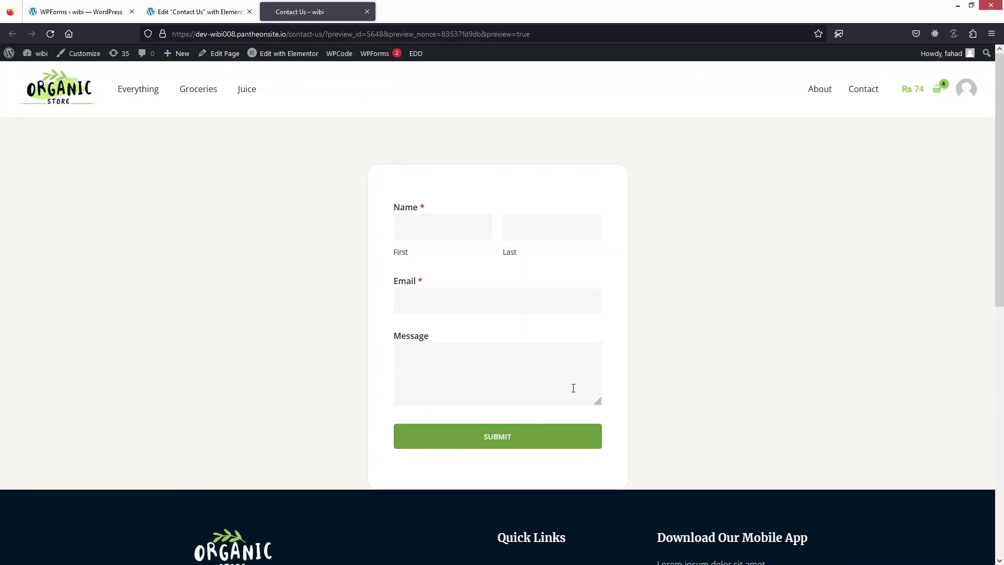
Set the container's bottom padding to 90 px, update the page, and check the refreshed preview
click(184, 14)
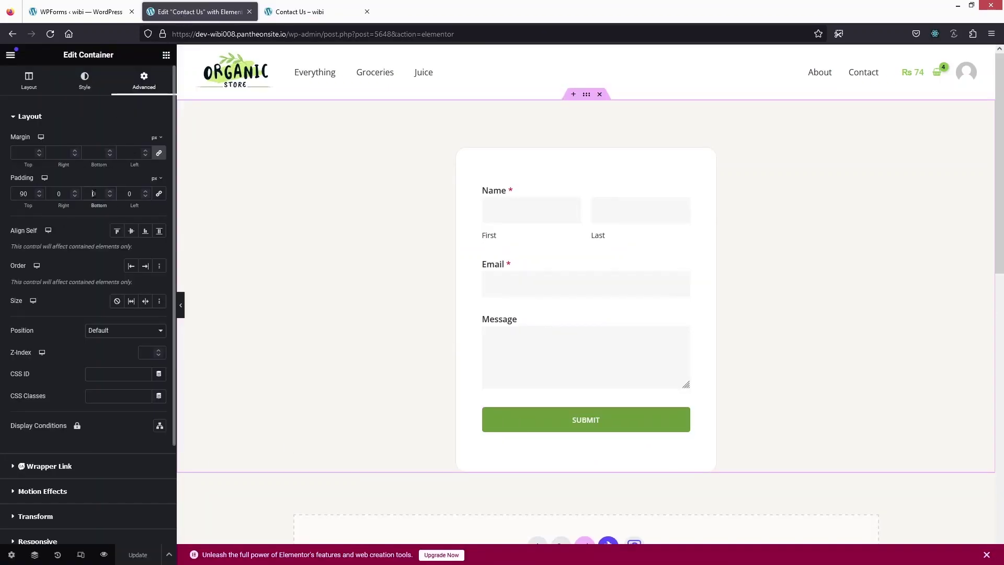
text(9)
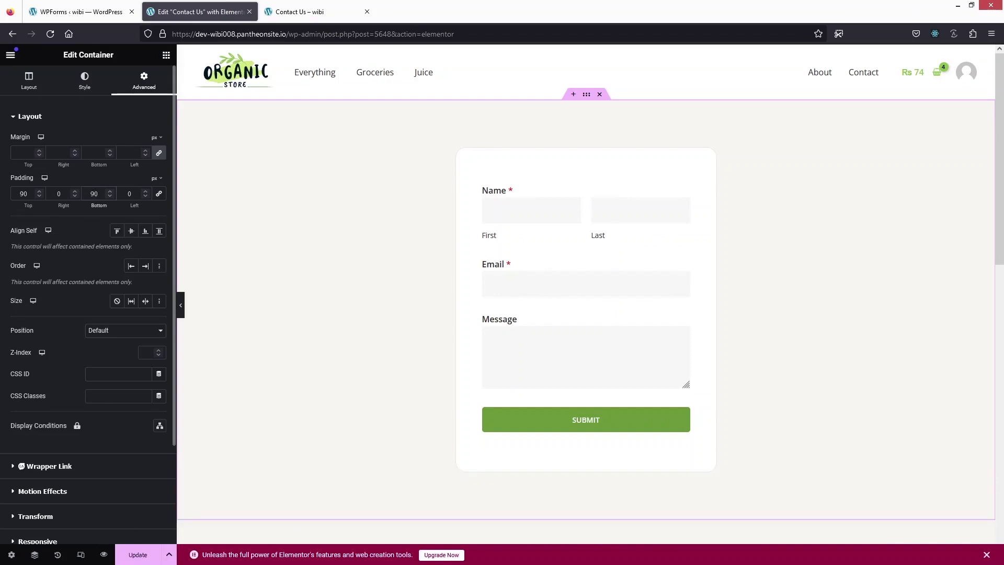
click(137, 554)
click(289, 8)
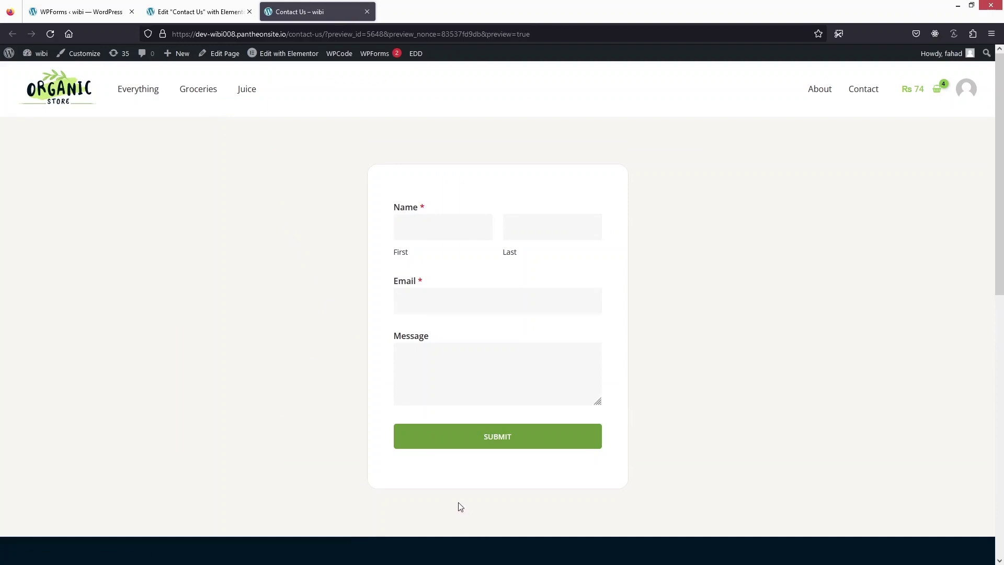
scroll(460, 505, down, 1)
scroll(460, 503, up, 1)
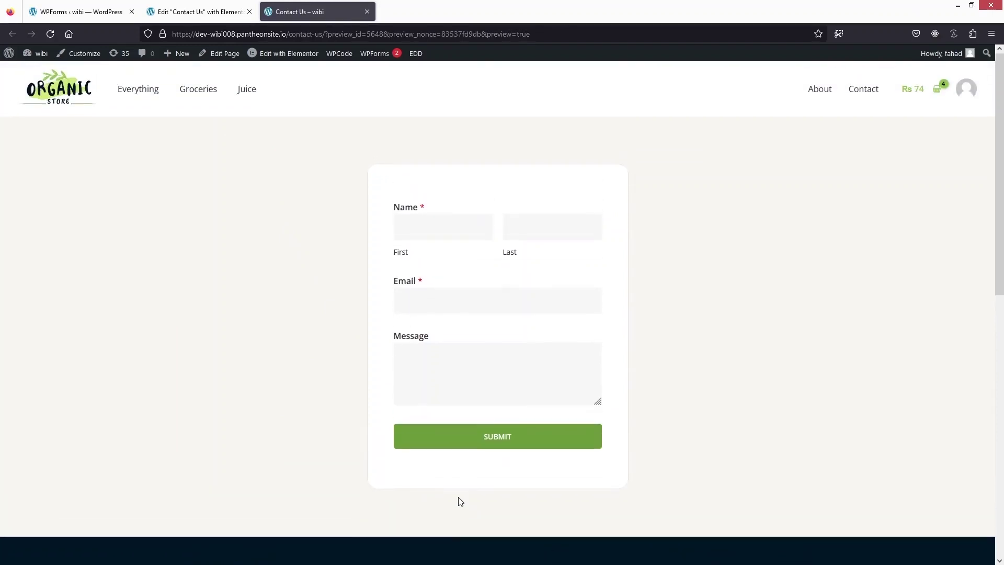